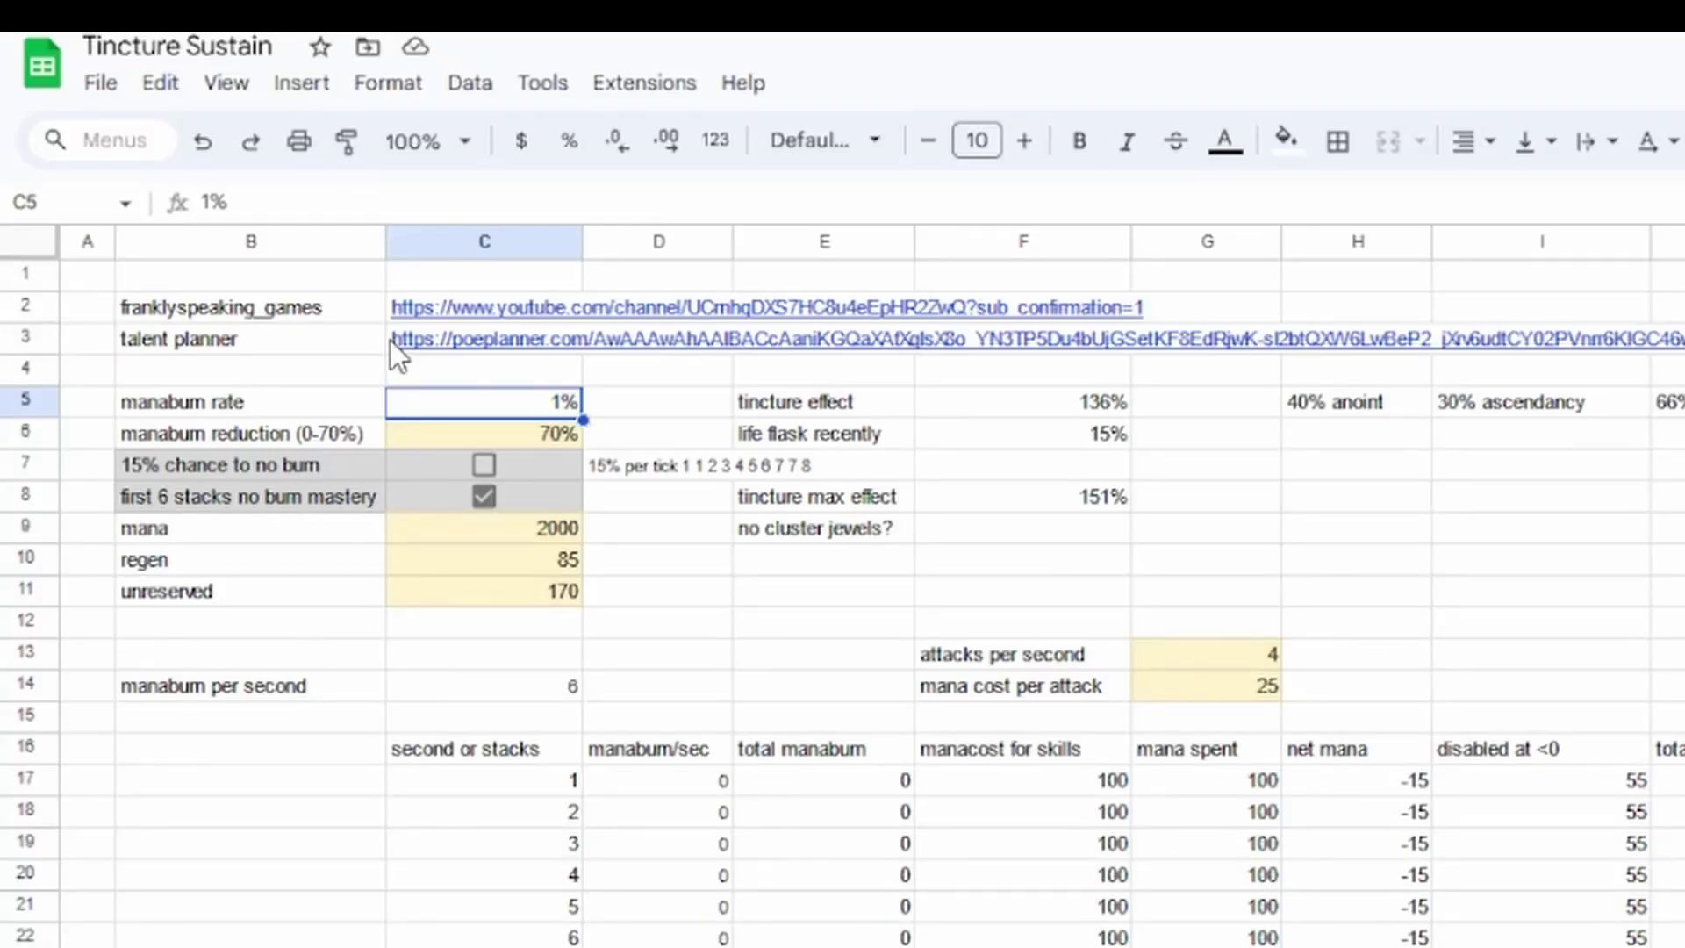
# Step: Preview the YouTube channel and talent planner links, then view the manaburn reduction value
pyautogui.click(414, 312)
pyautogui.press('Down')
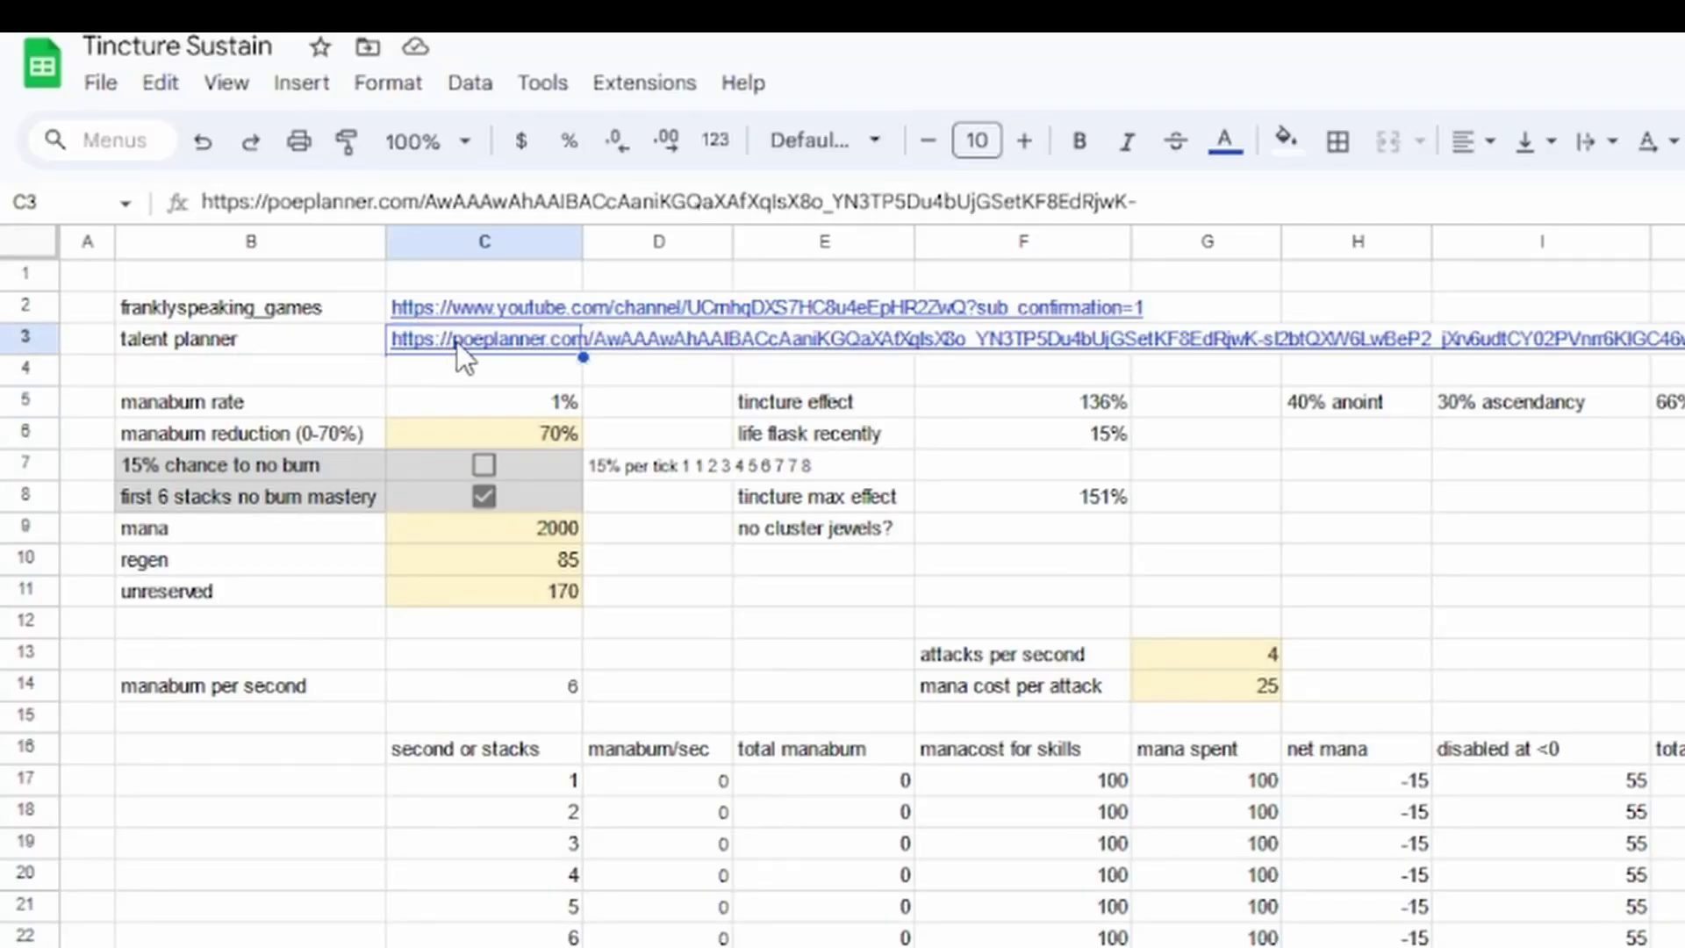
pyautogui.click(456, 340)
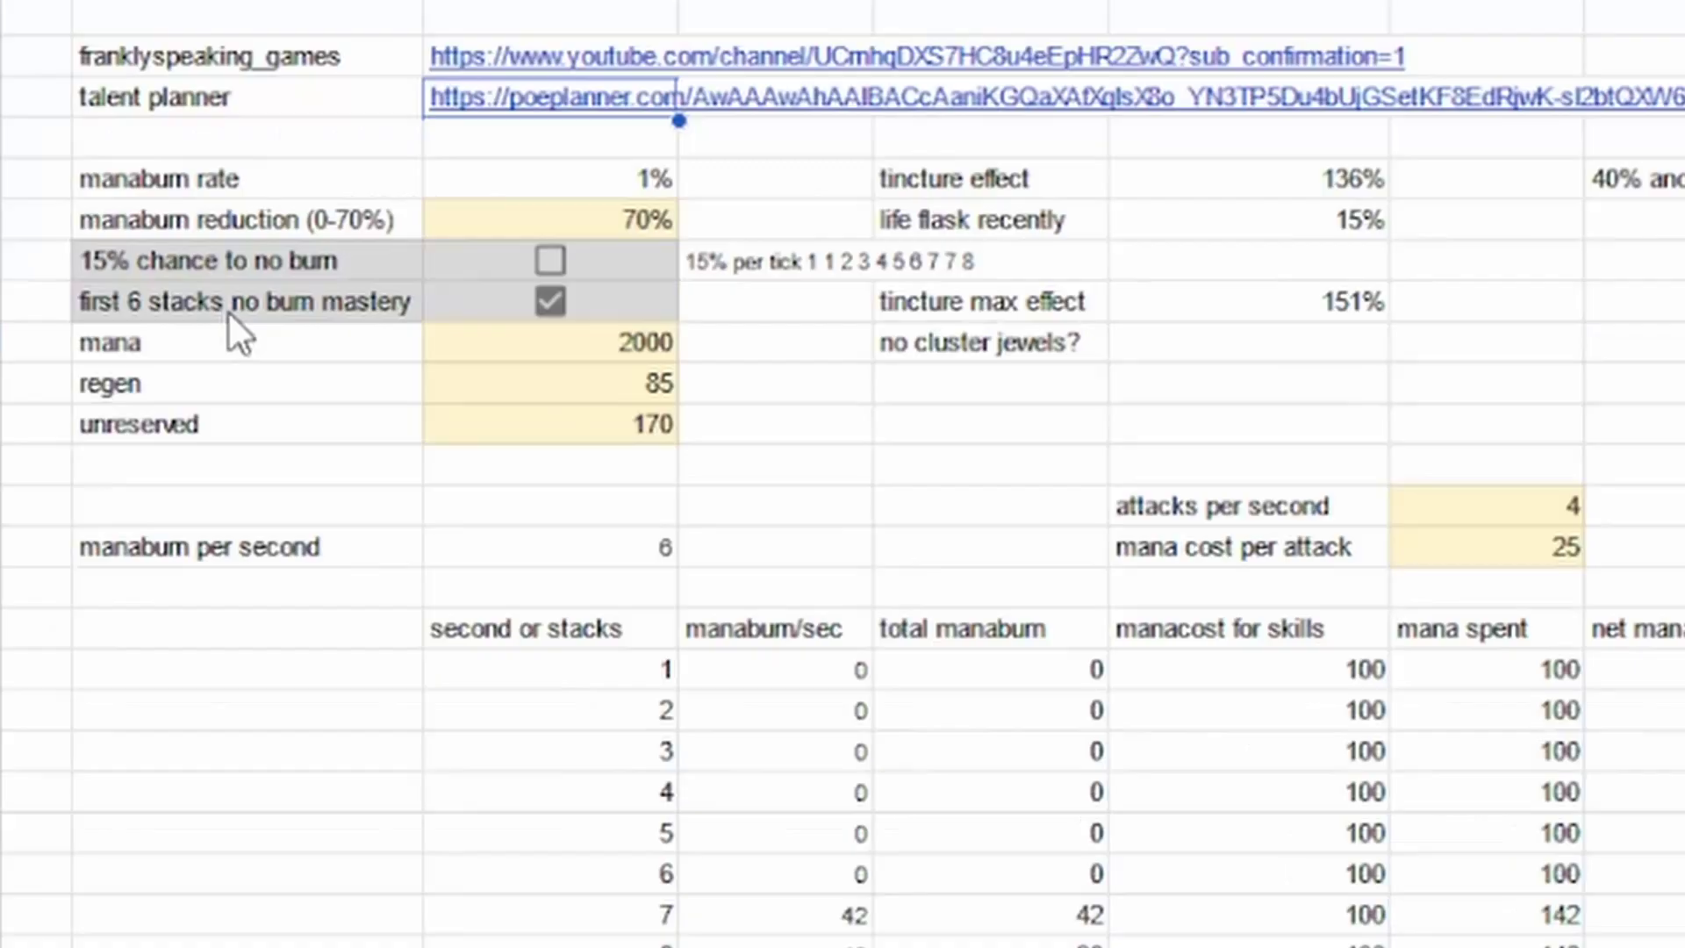
pyautogui.click(534, 406)
pyautogui.click(416, 438)
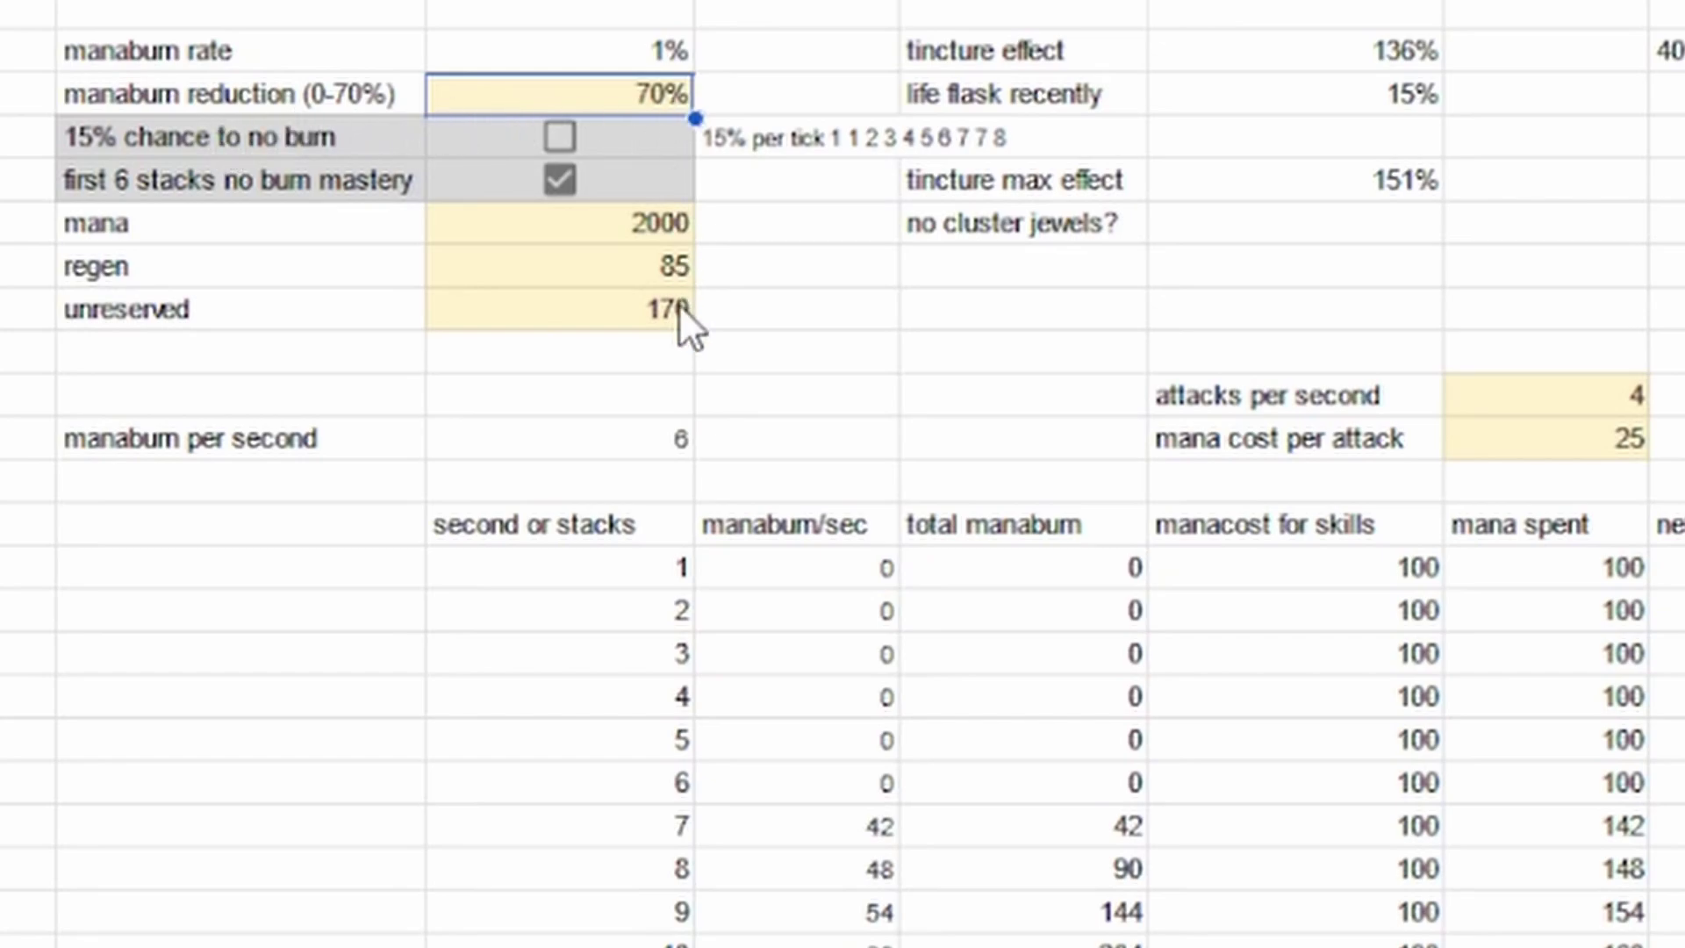
# Step: Review the mana, regen and attack inputs, the disabled-at-<0 results and K17's mana pool formula
pyautogui.click(507, 230)
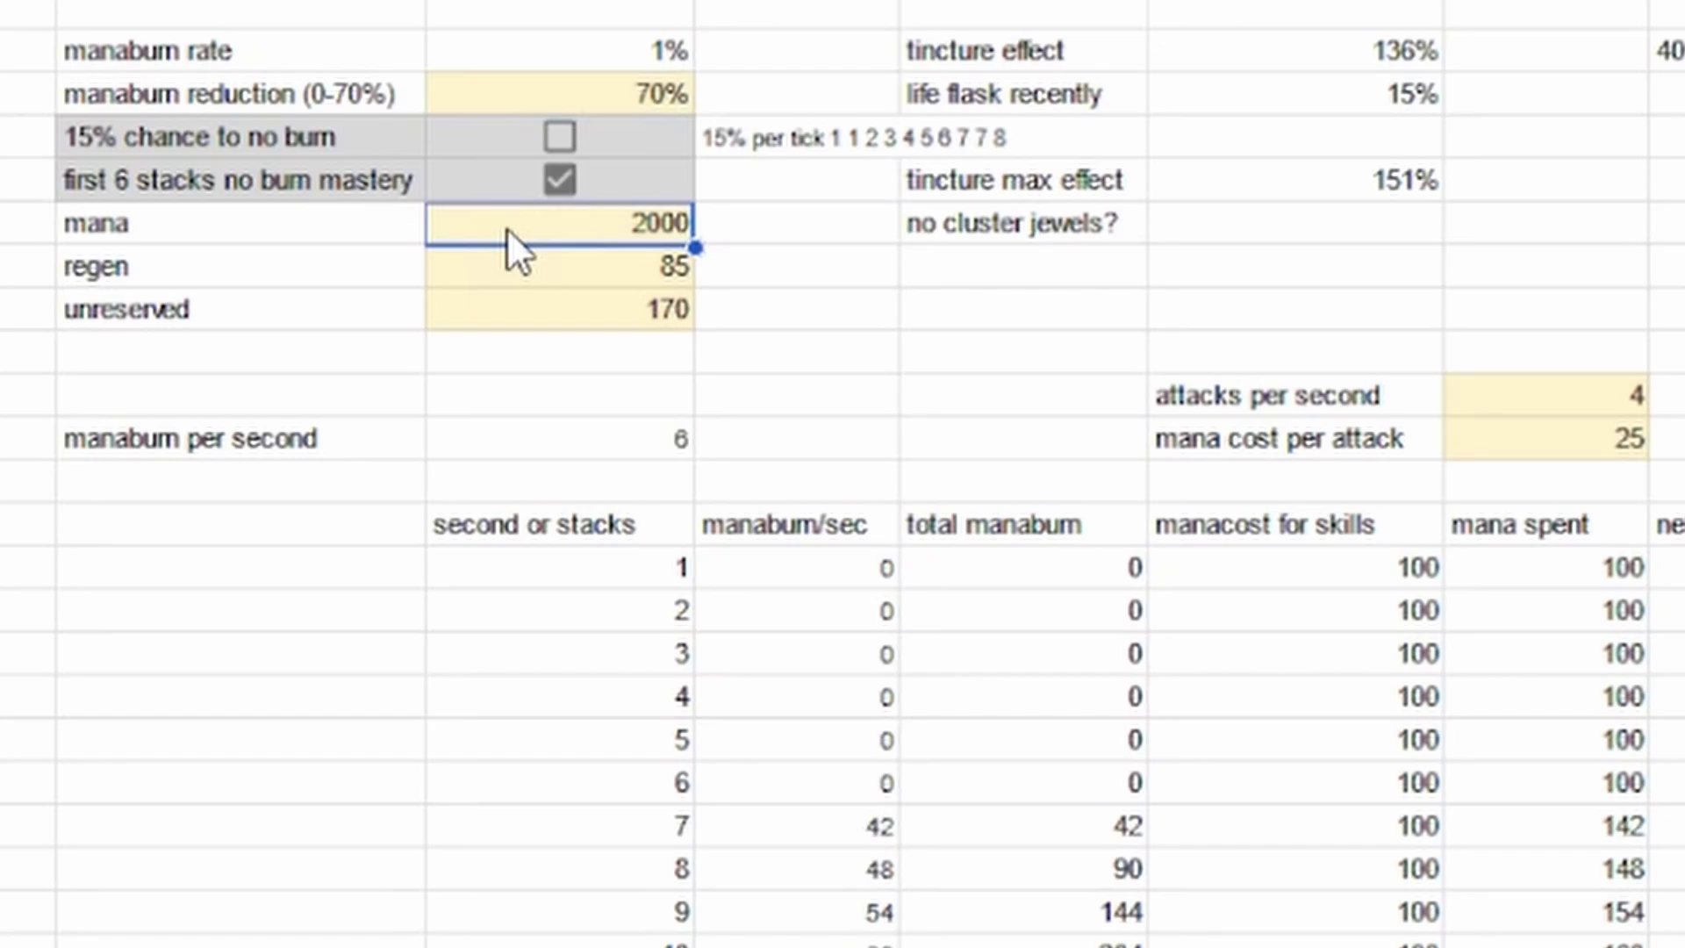
pyautogui.press('Down')
pyautogui.press('Down')
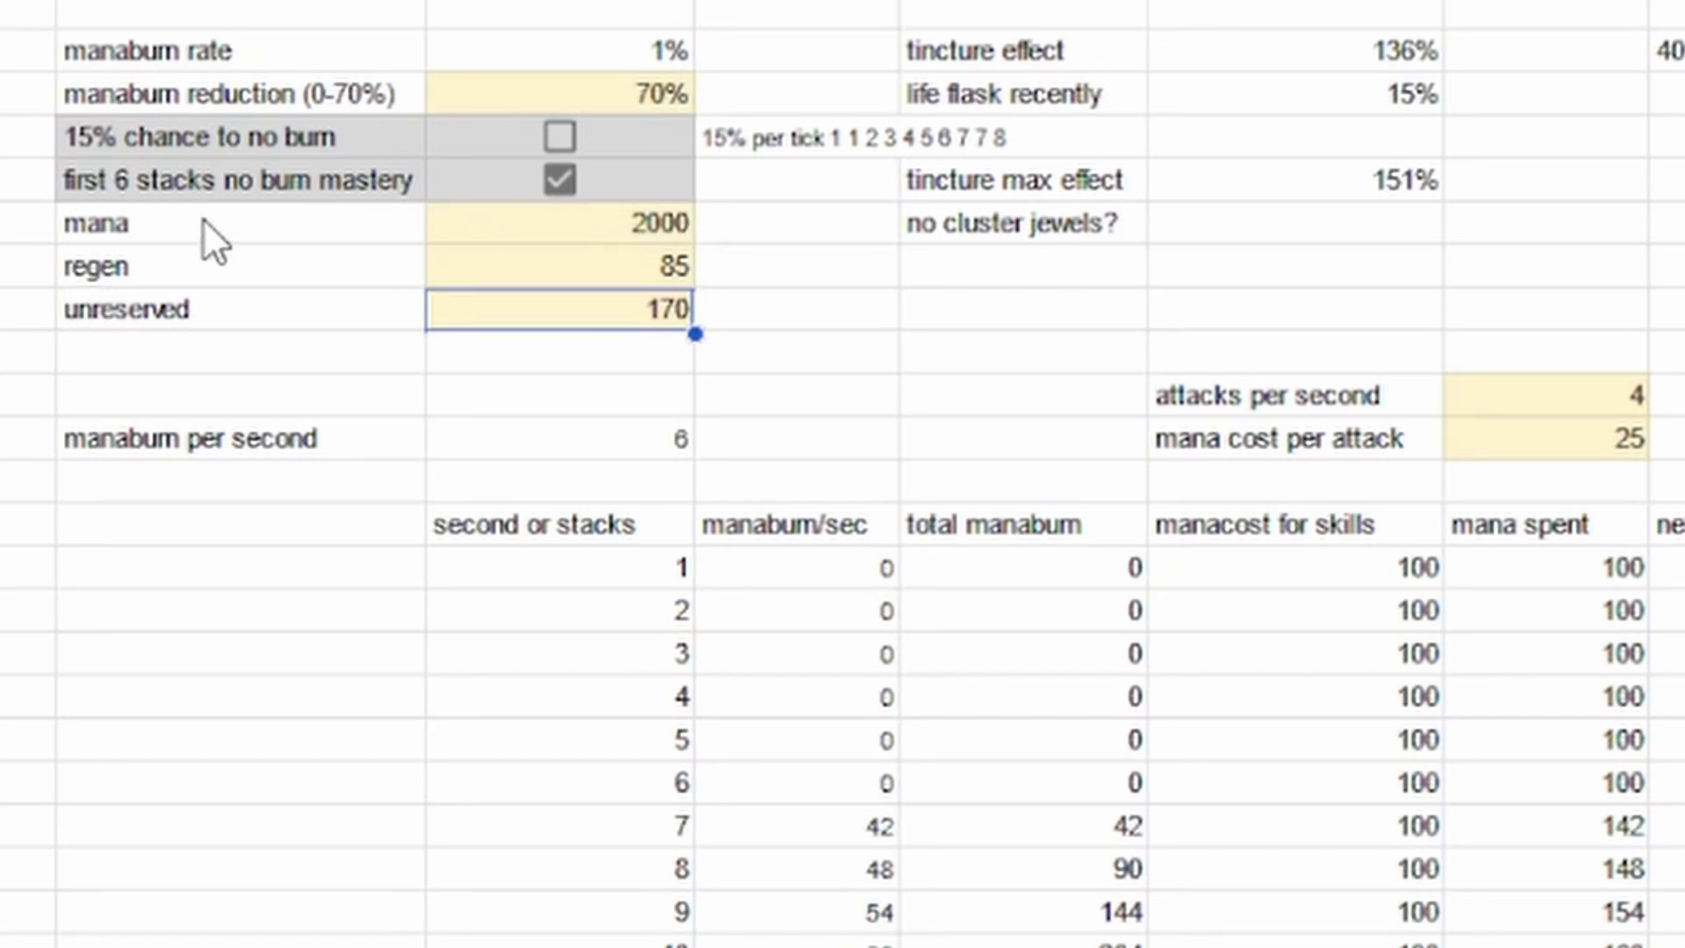
pyautogui.click(1545, 404)
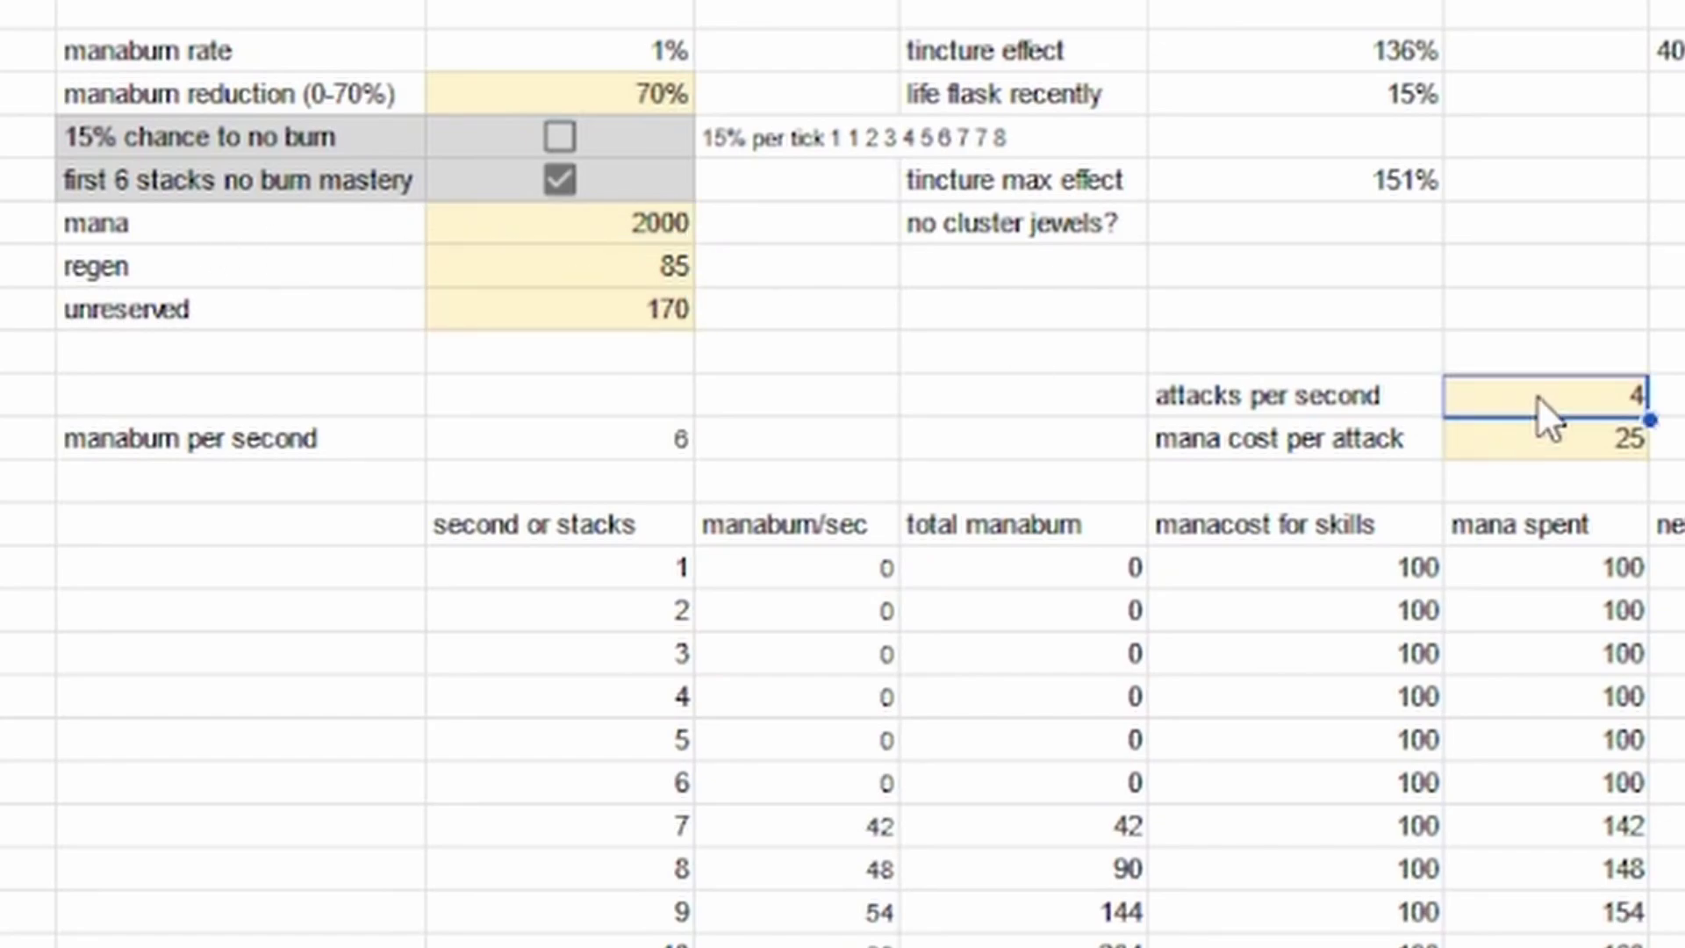
pyautogui.press('Down')
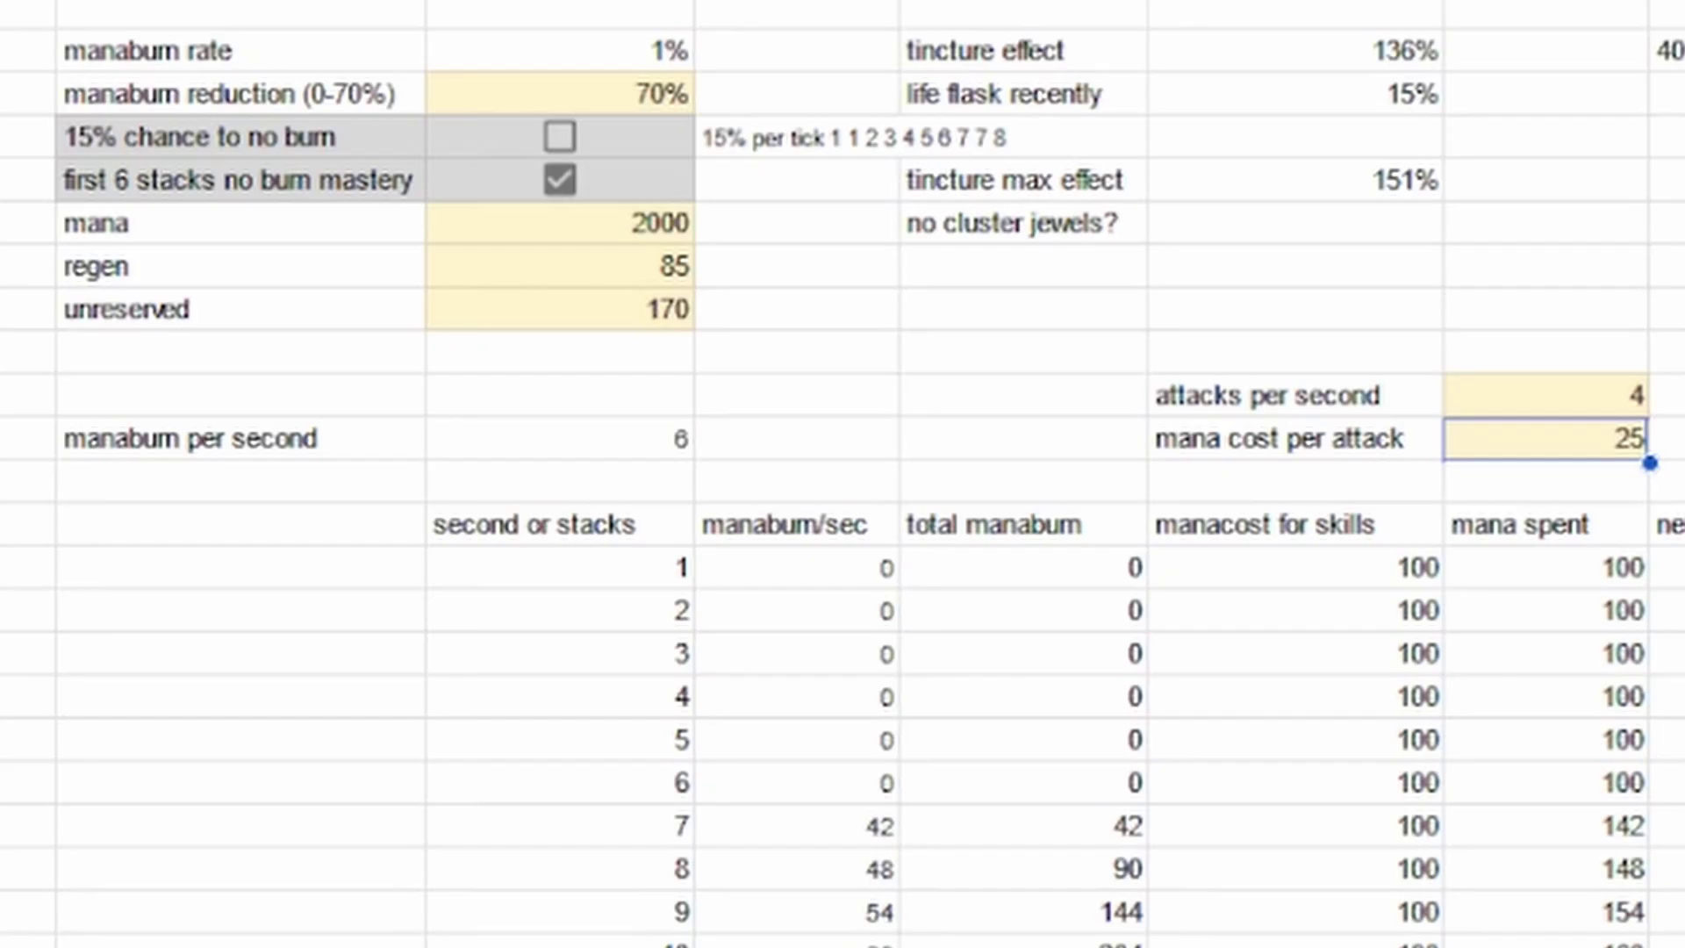
pyautogui.moveTo(1152, 516); pyautogui.dragTo(1178, 938)
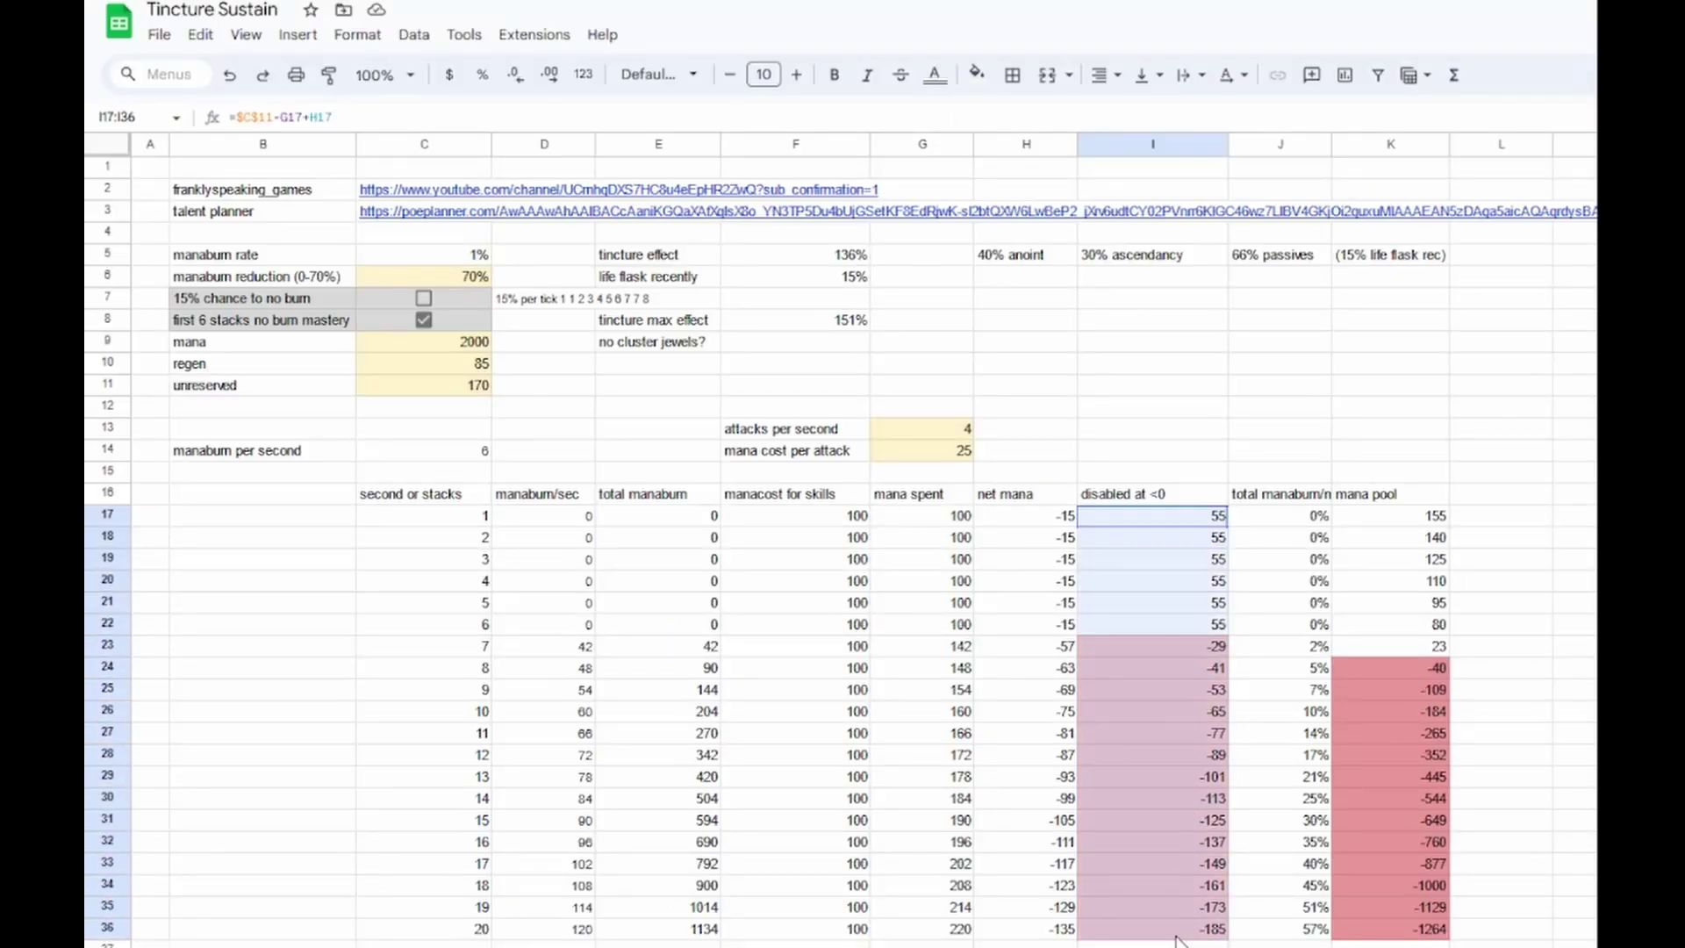
pyautogui.click(1424, 521)
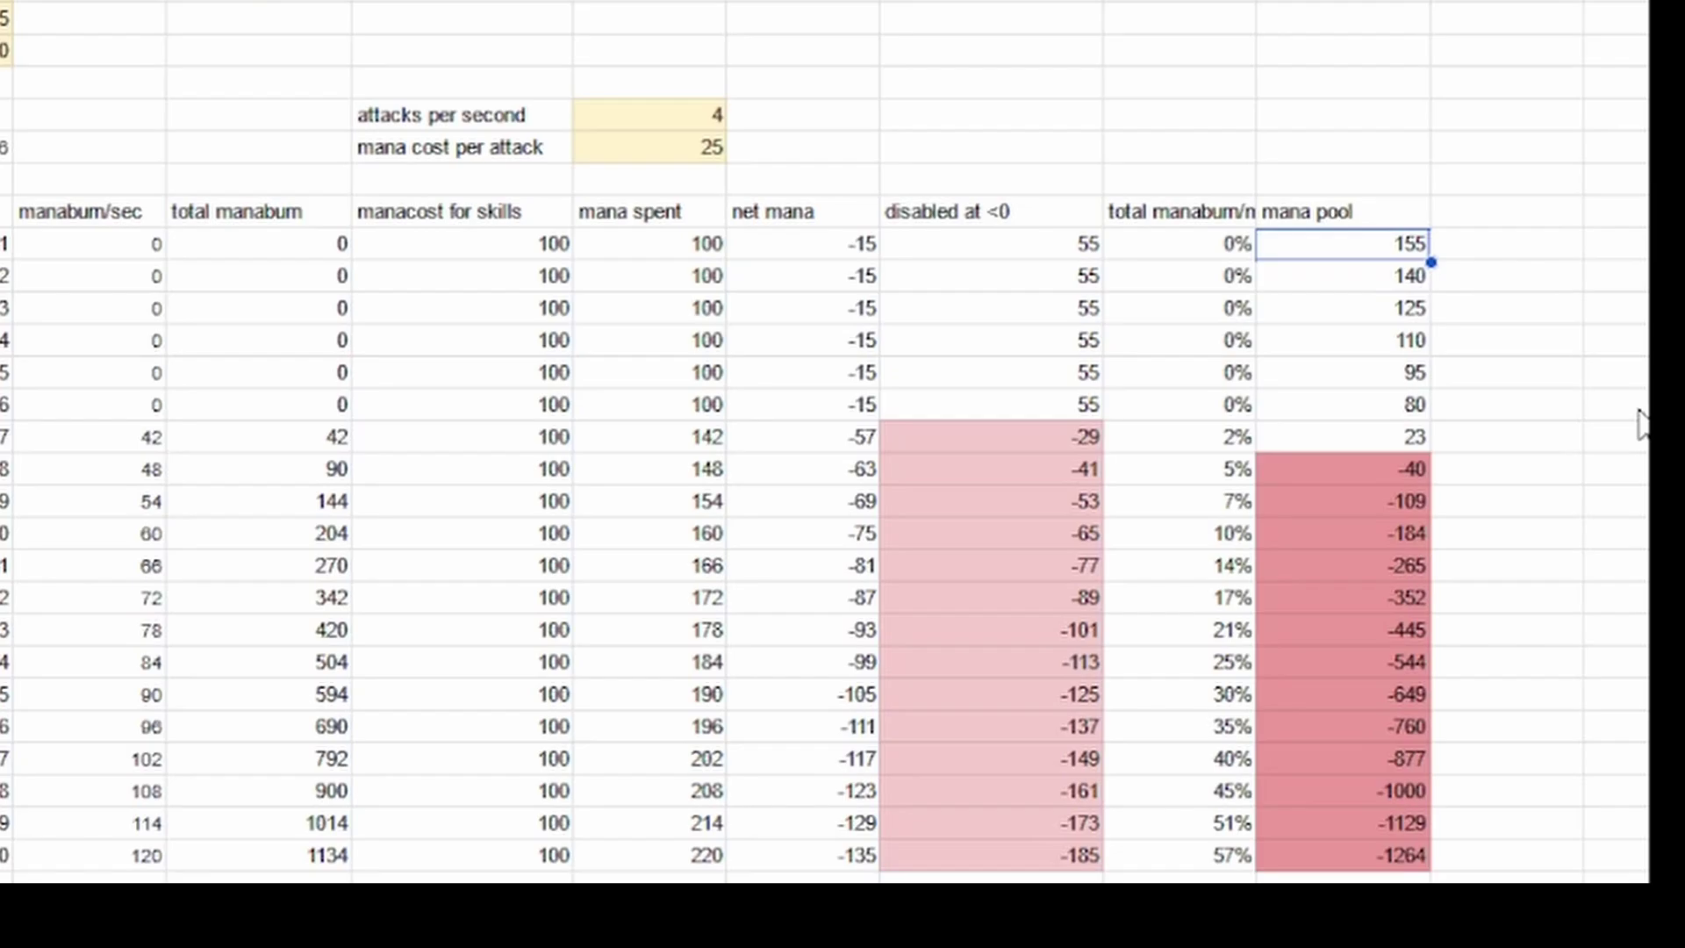
# Step: Read the tincture notes: 136% effect, 40% anoint, 66% passives, 15% life flask rec, 151% max
pyautogui.click(418, 233)
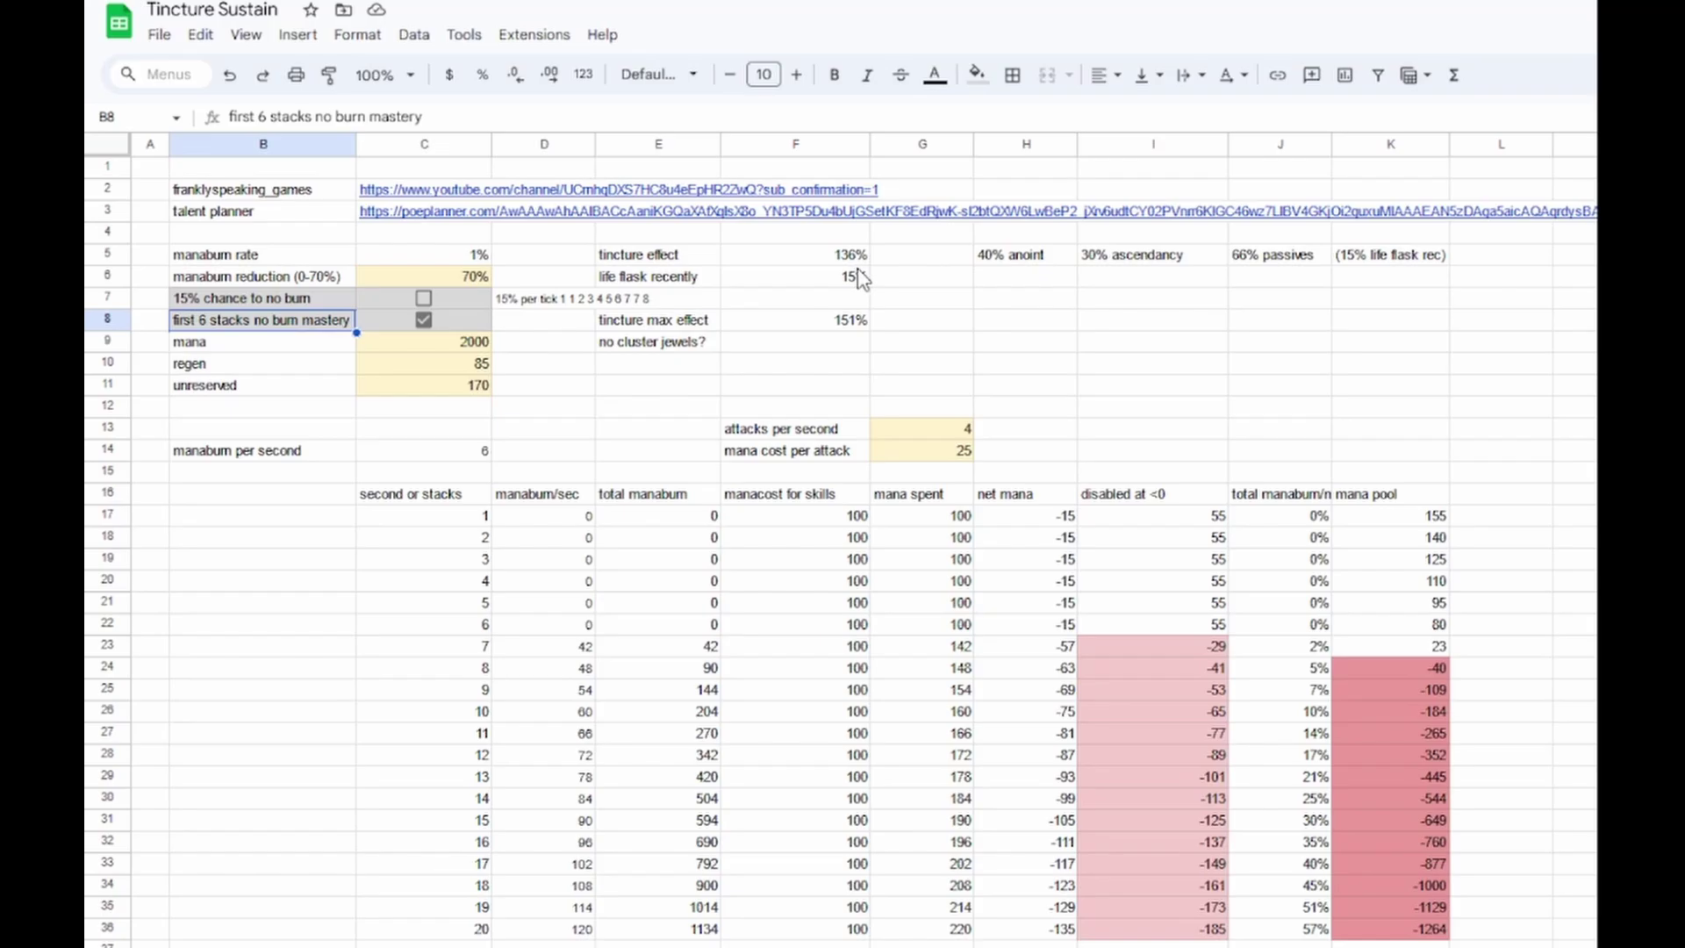
pyautogui.click(787, 260)
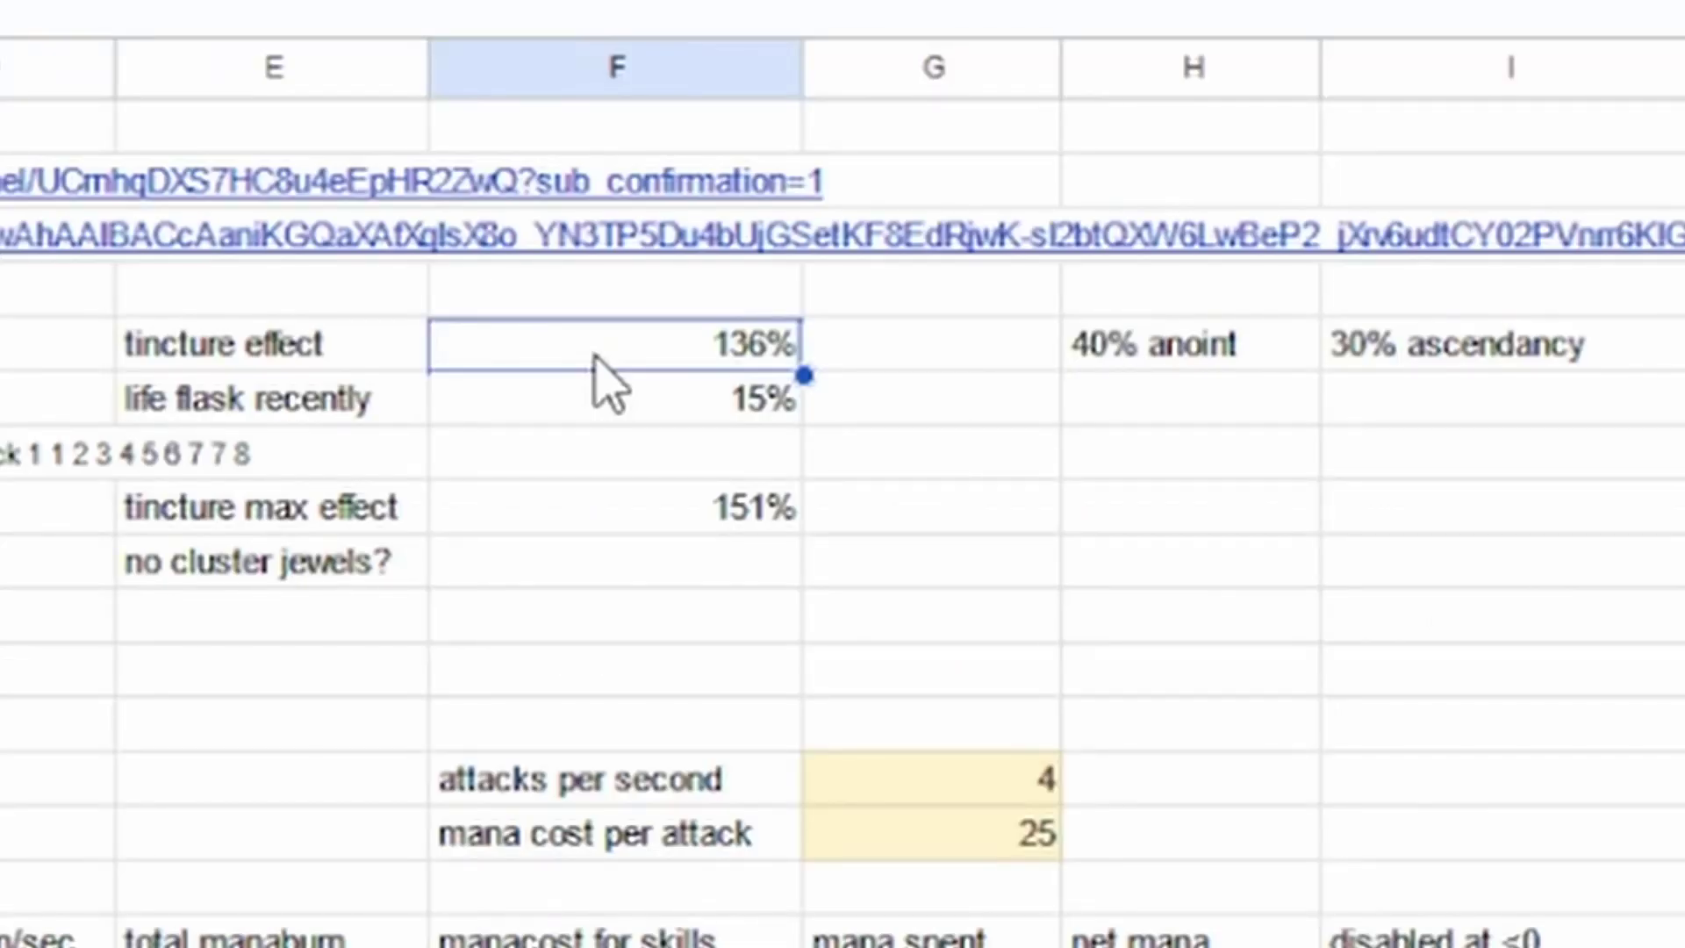
pyautogui.click(1190, 373)
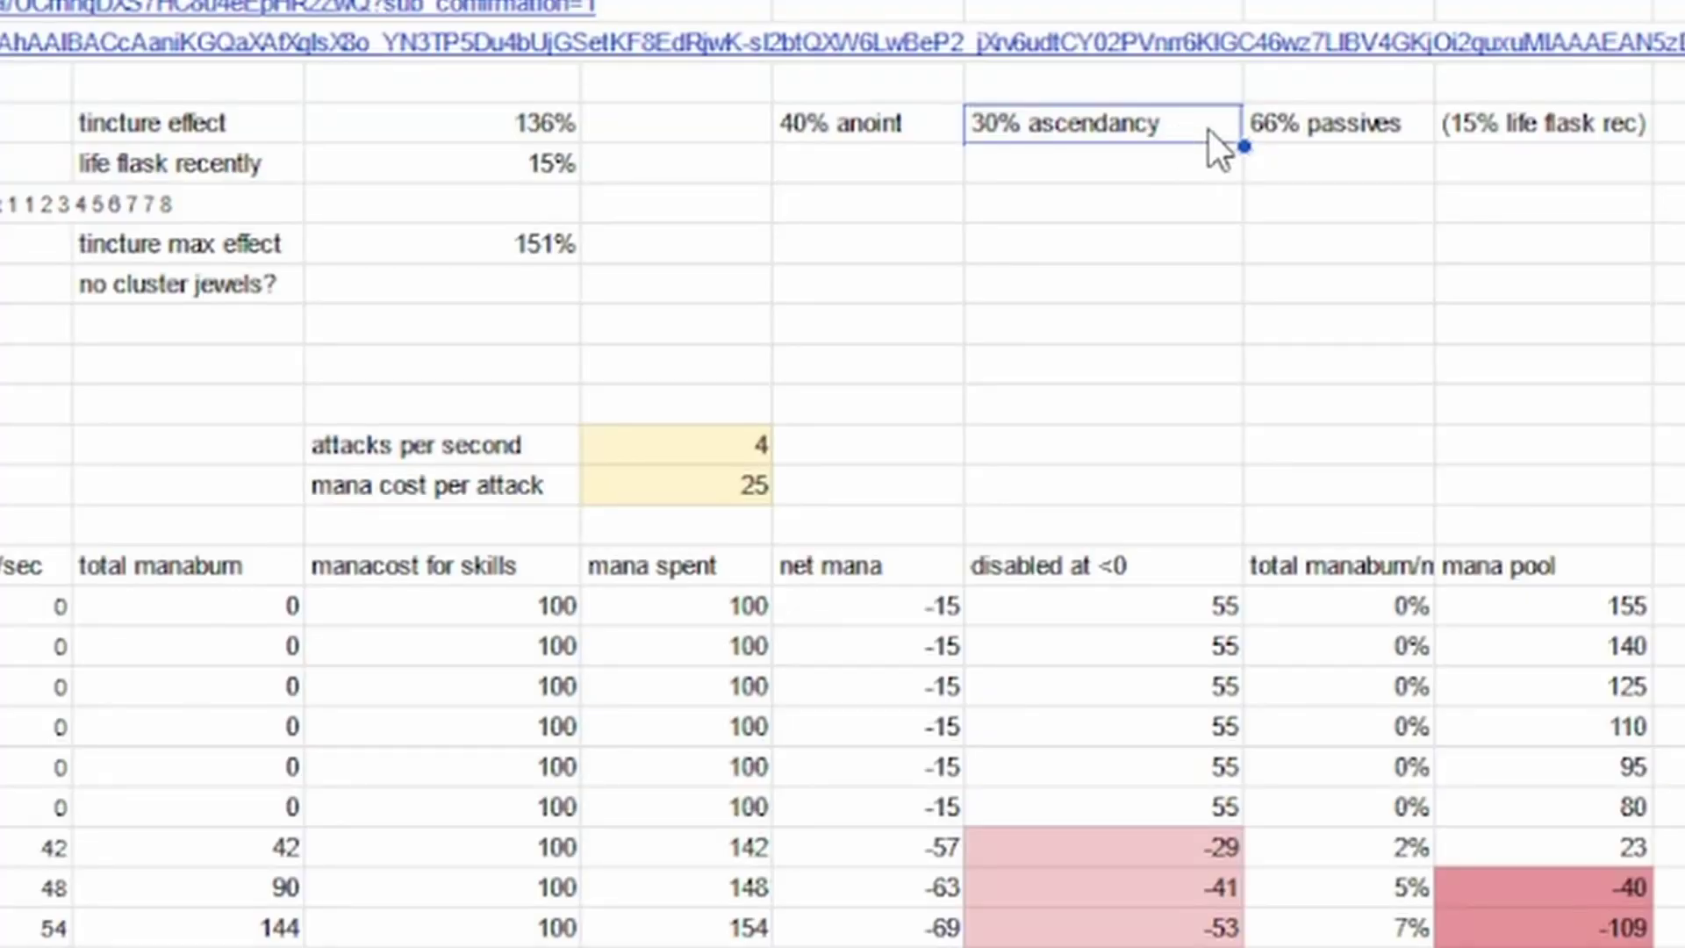
pyautogui.click(1353, 132)
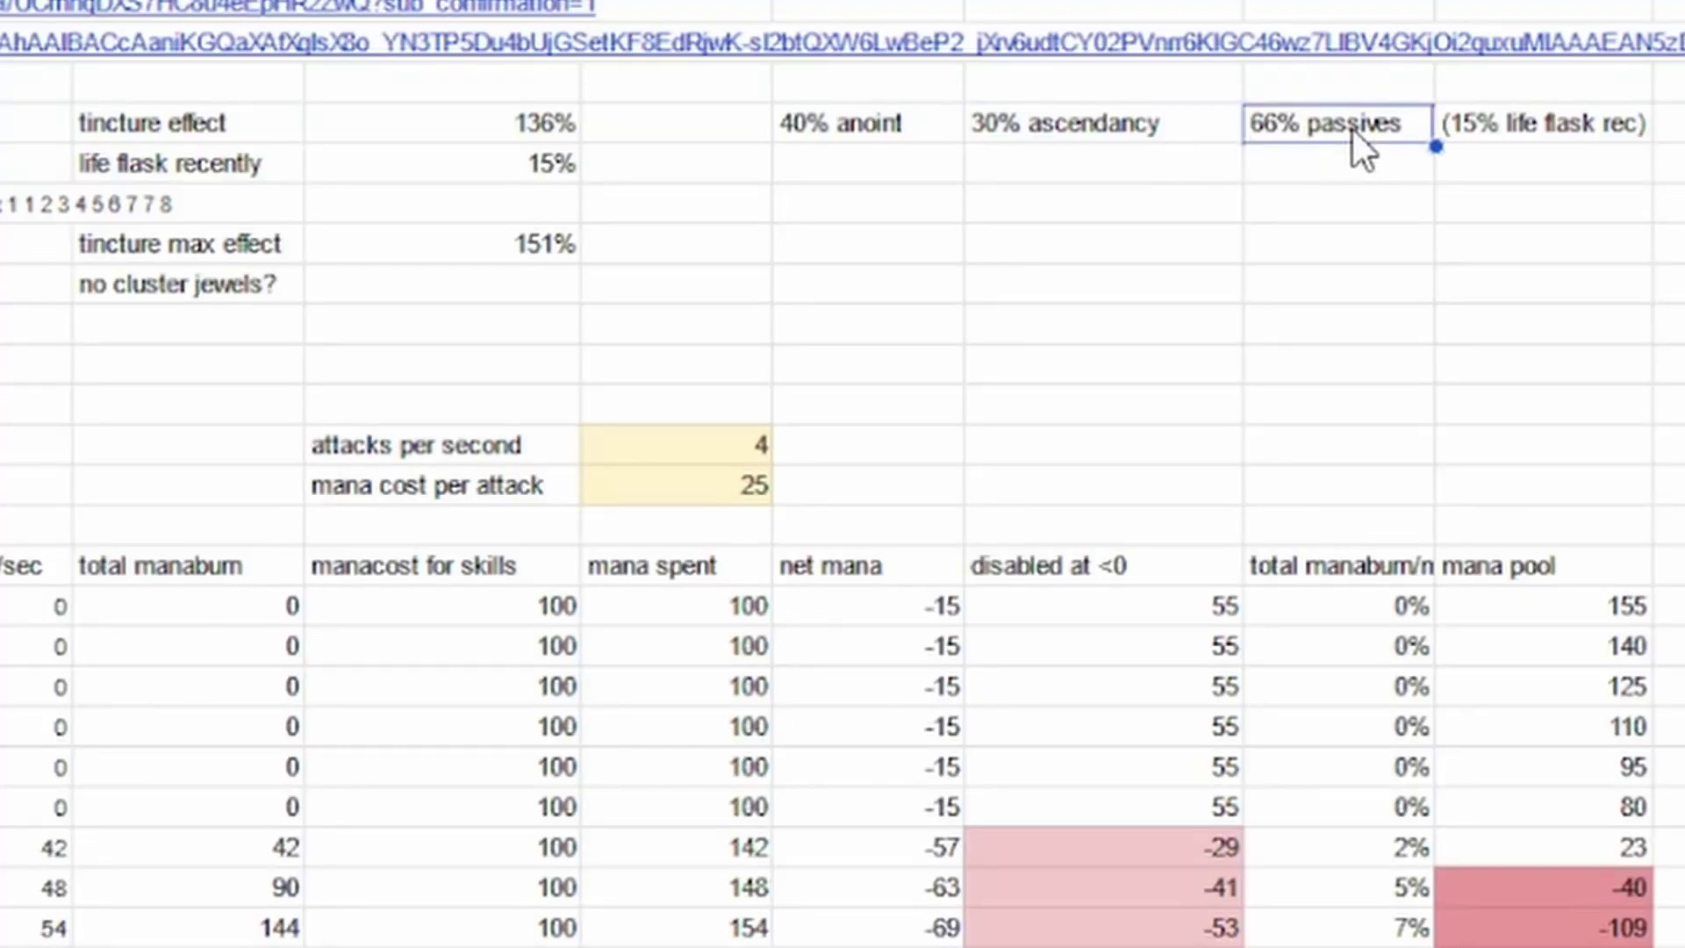
pyautogui.click(1561, 130)
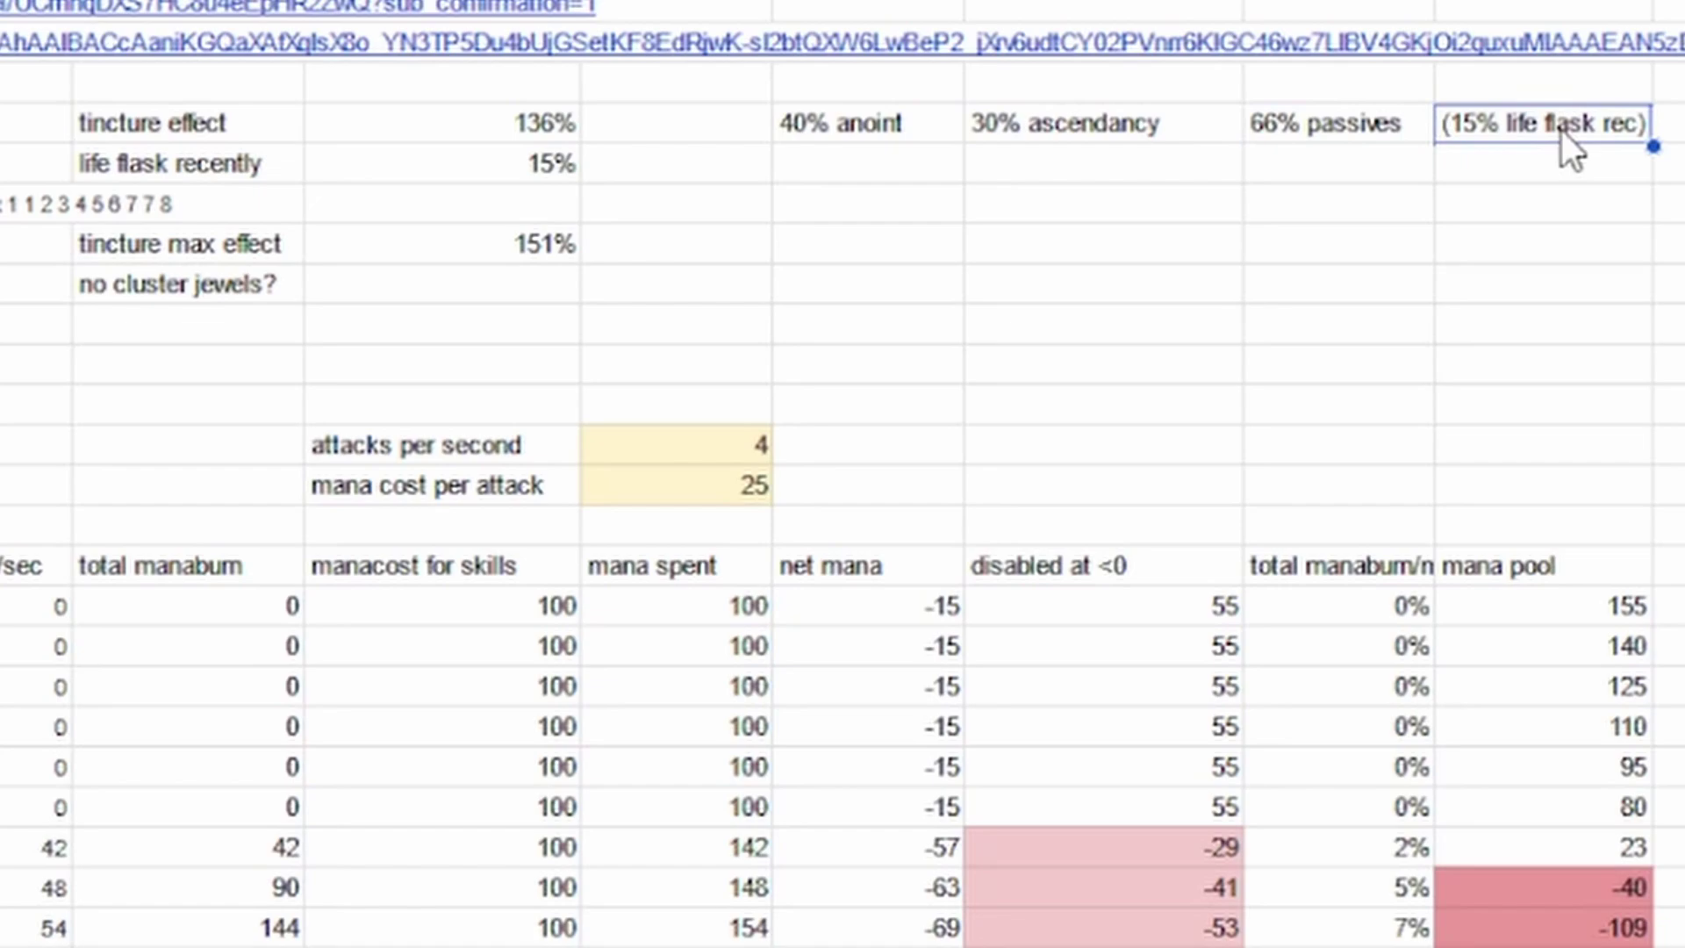
pyautogui.click(490, 246)
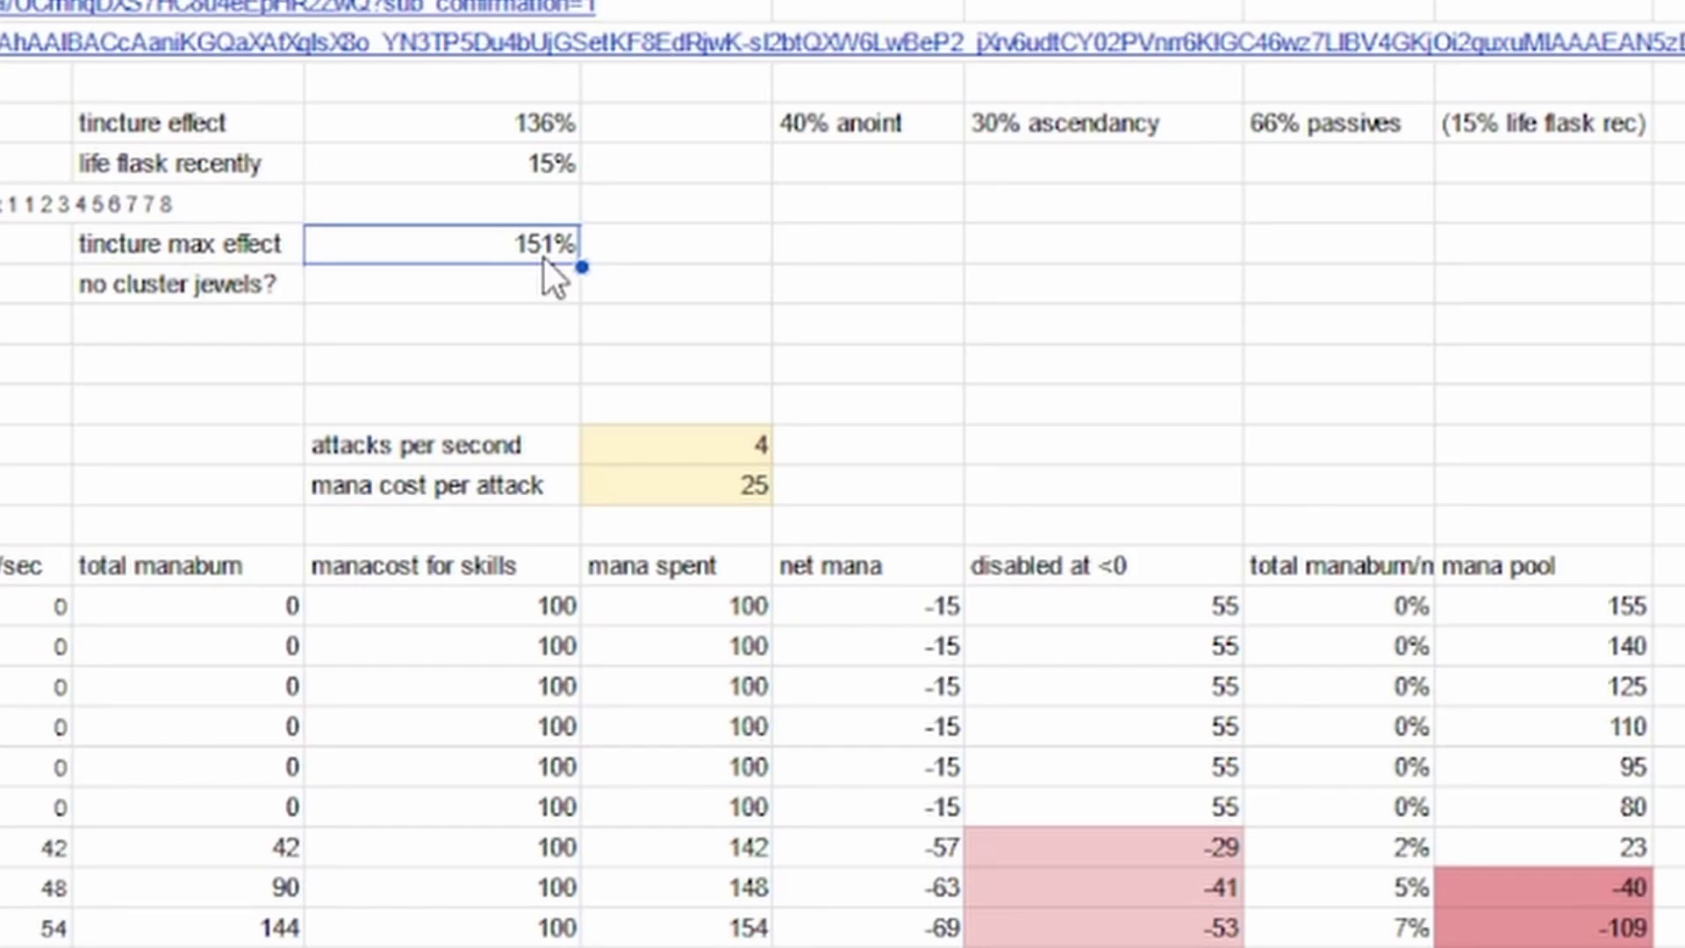
pyautogui.press('Down')
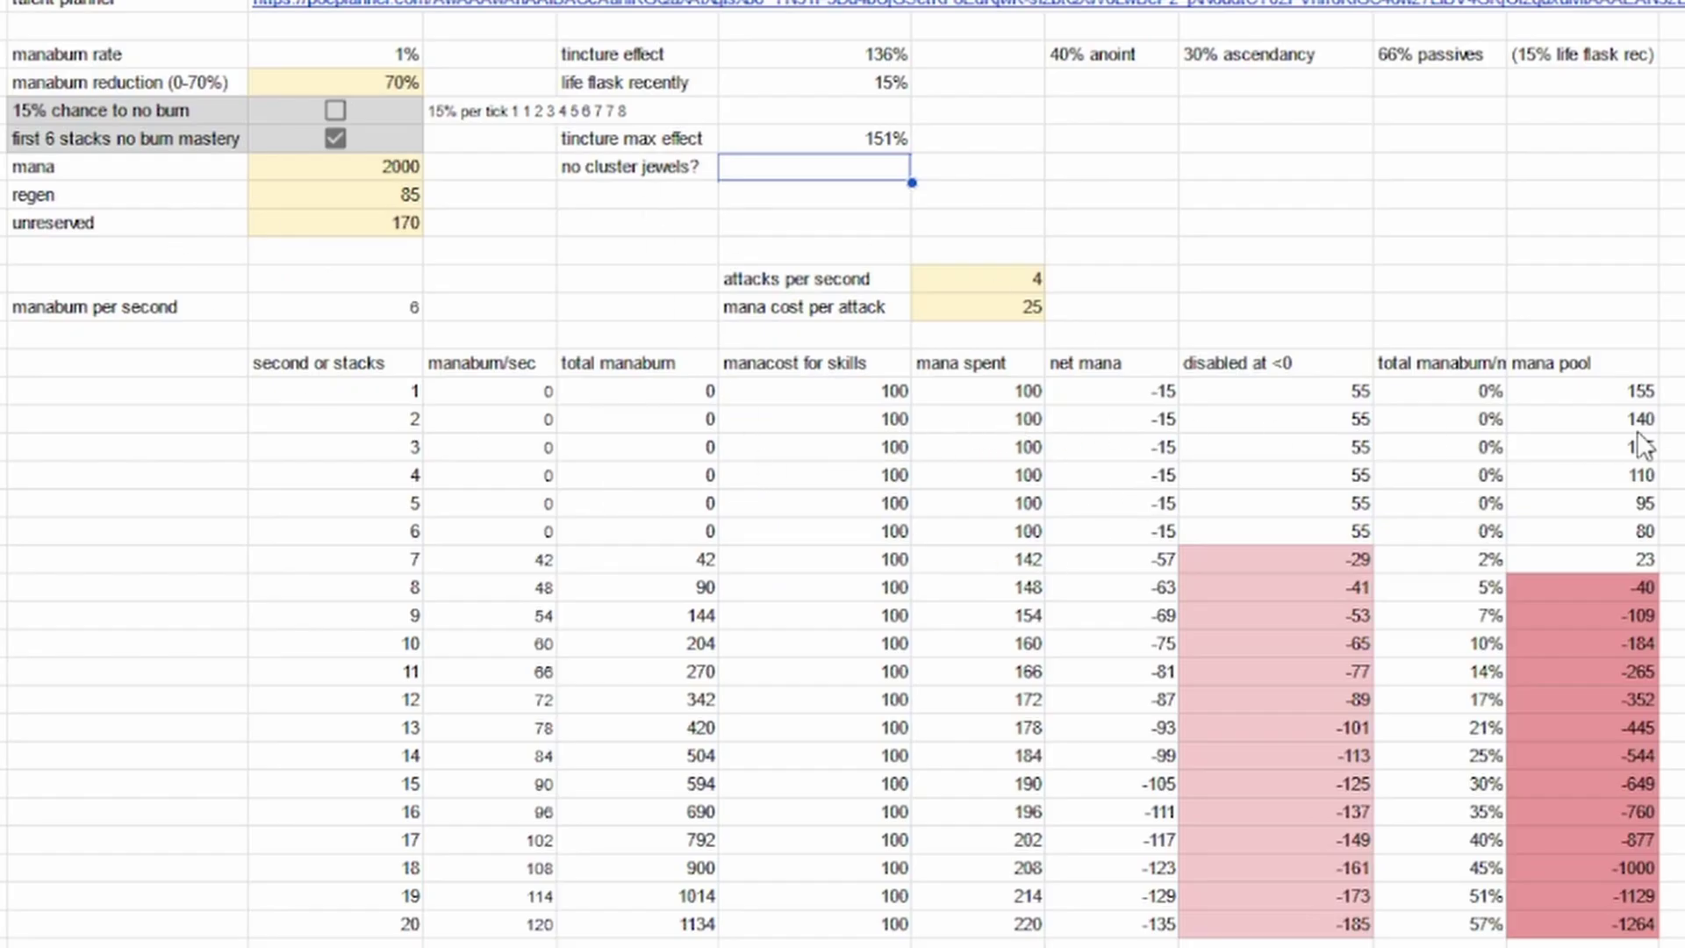
# Step: Toggle the first 6 stacks no burn mastery off and back on, checking mana pool per stack
pyautogui.moveTo(380, 392); pyautogui.dragTo(382, 537)
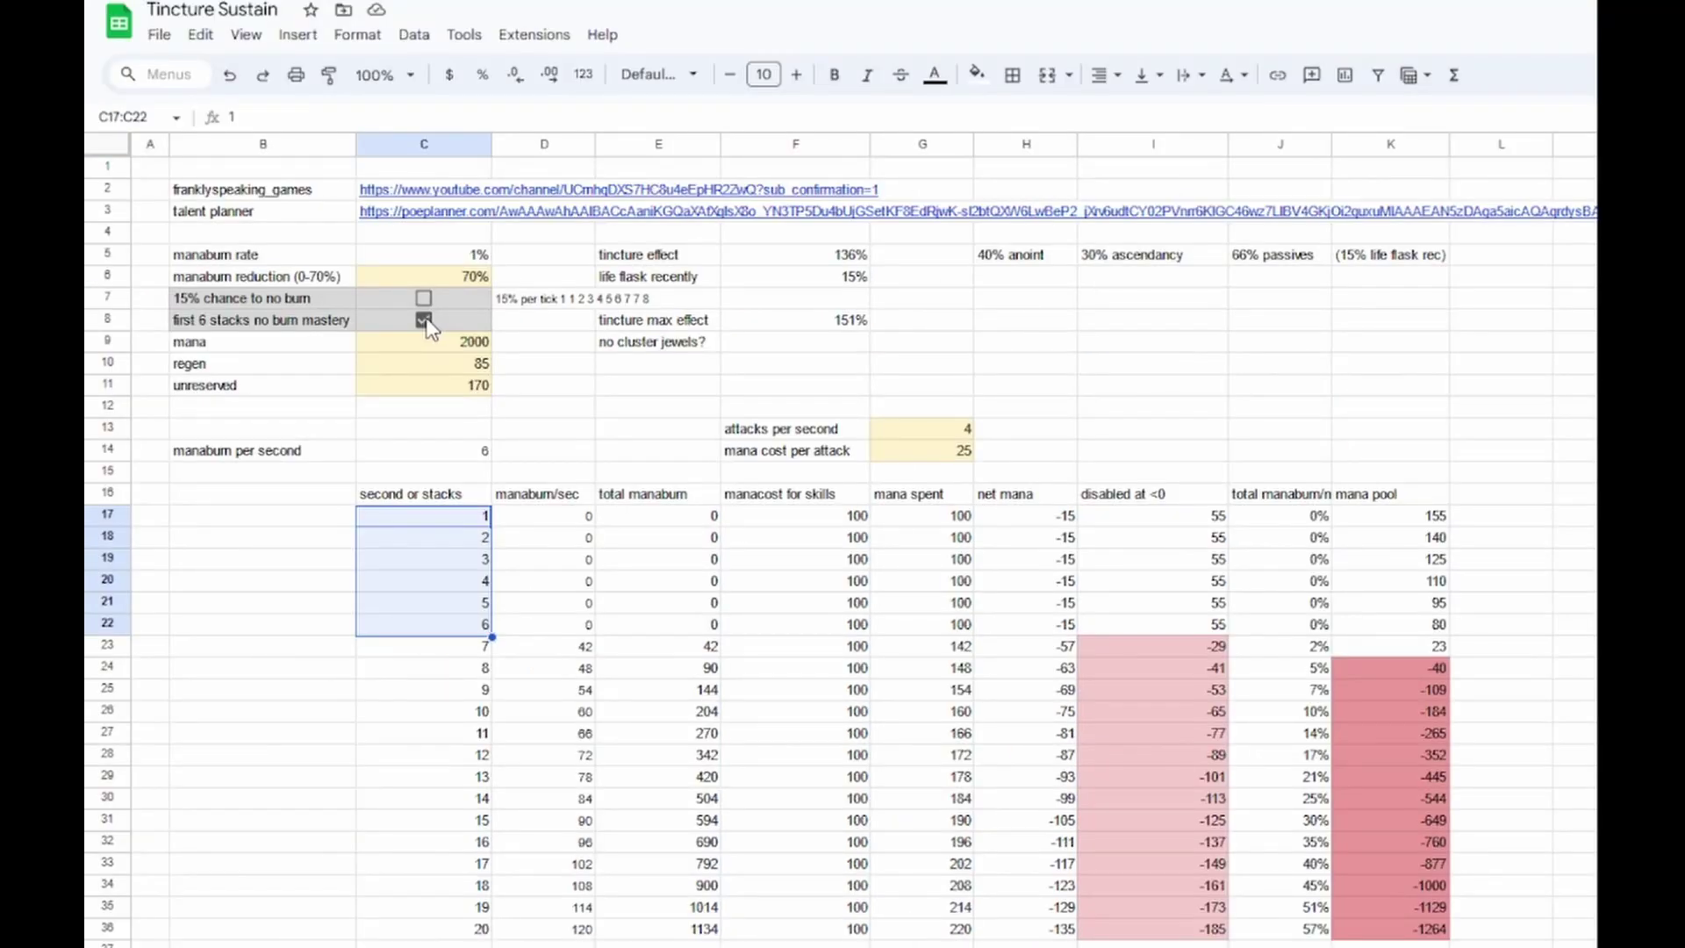
pyautogui.click(424, 320)
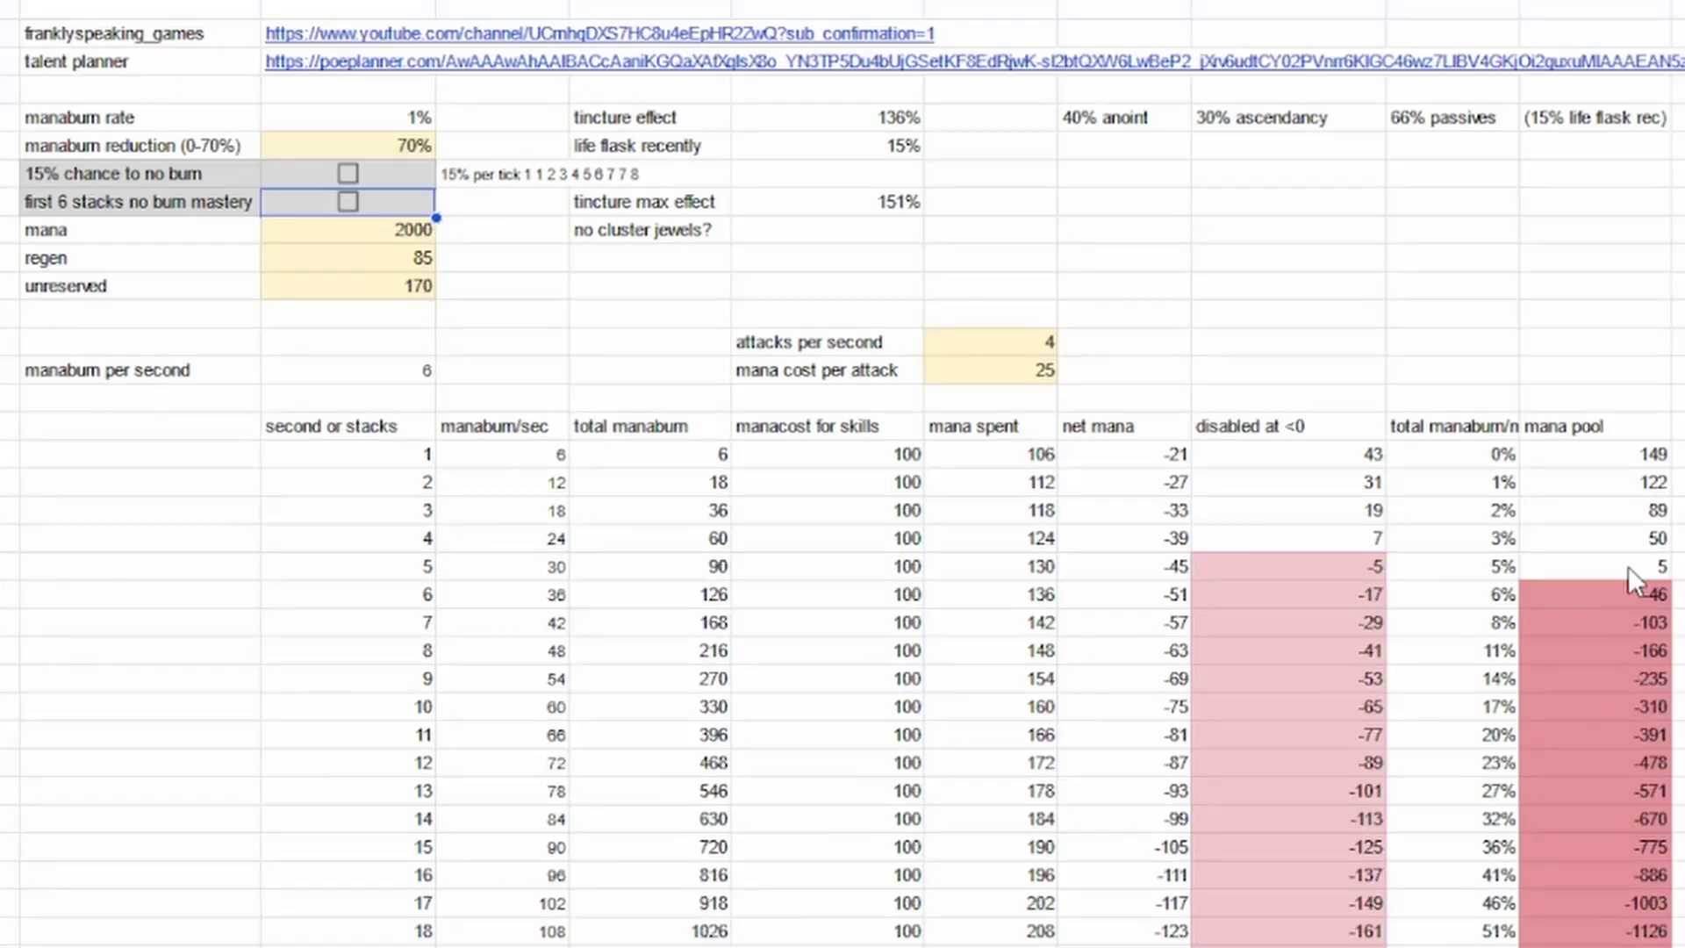
pyautogui.click(1415, 603)
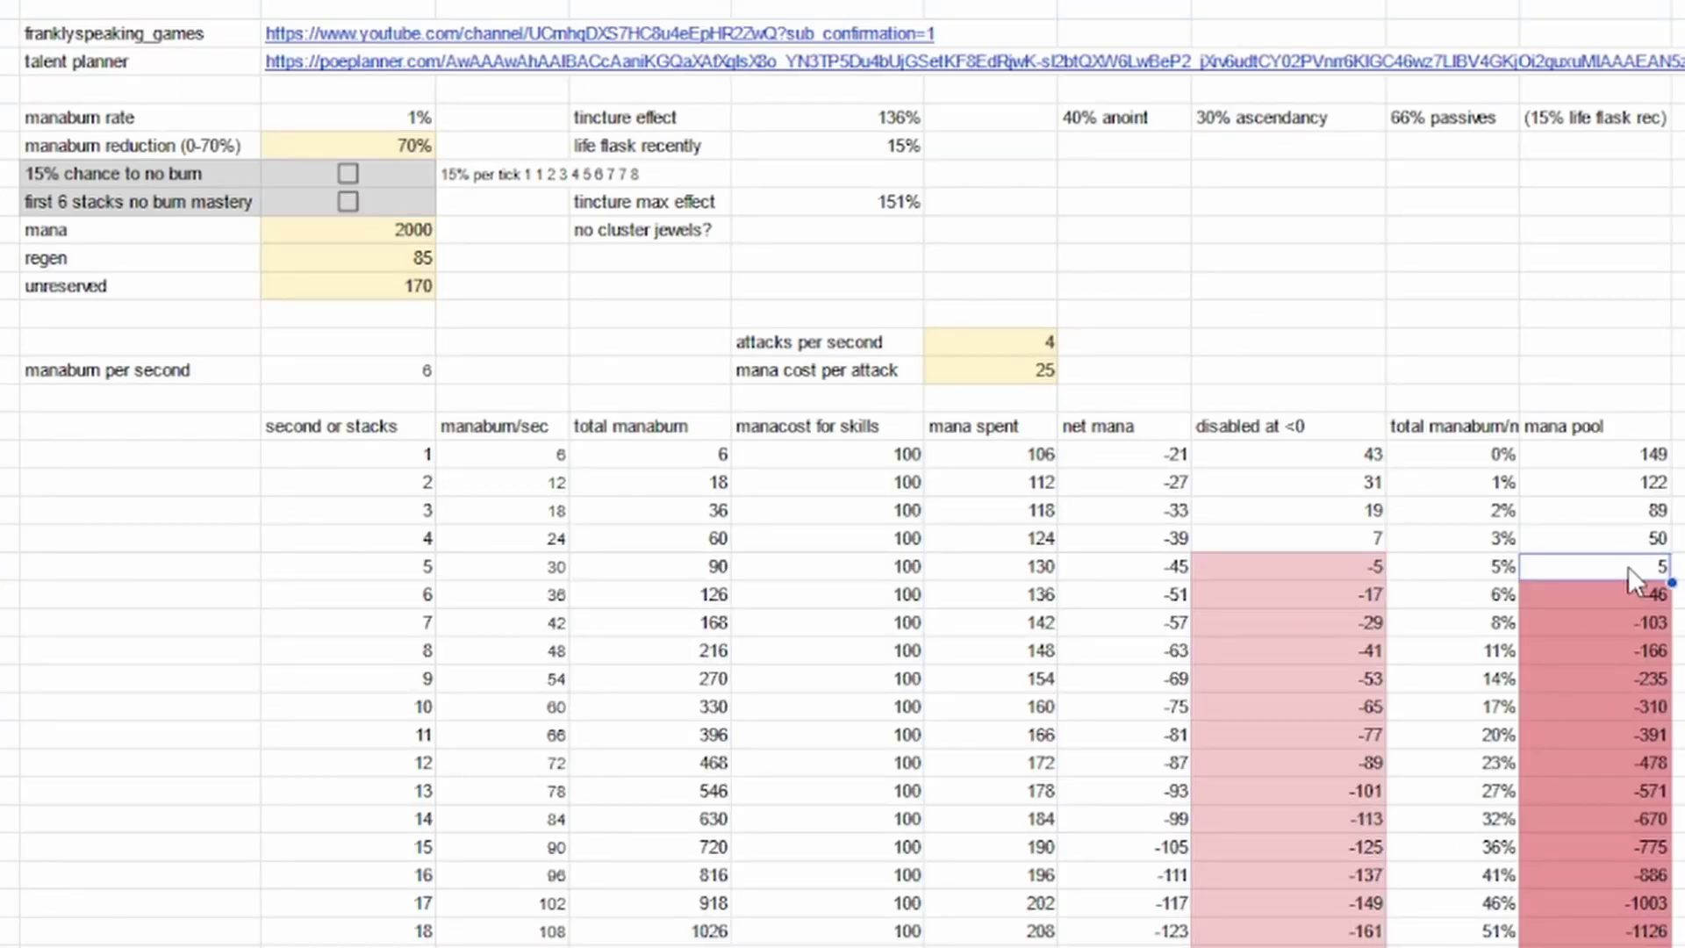
pyautogui.click(347, 201)
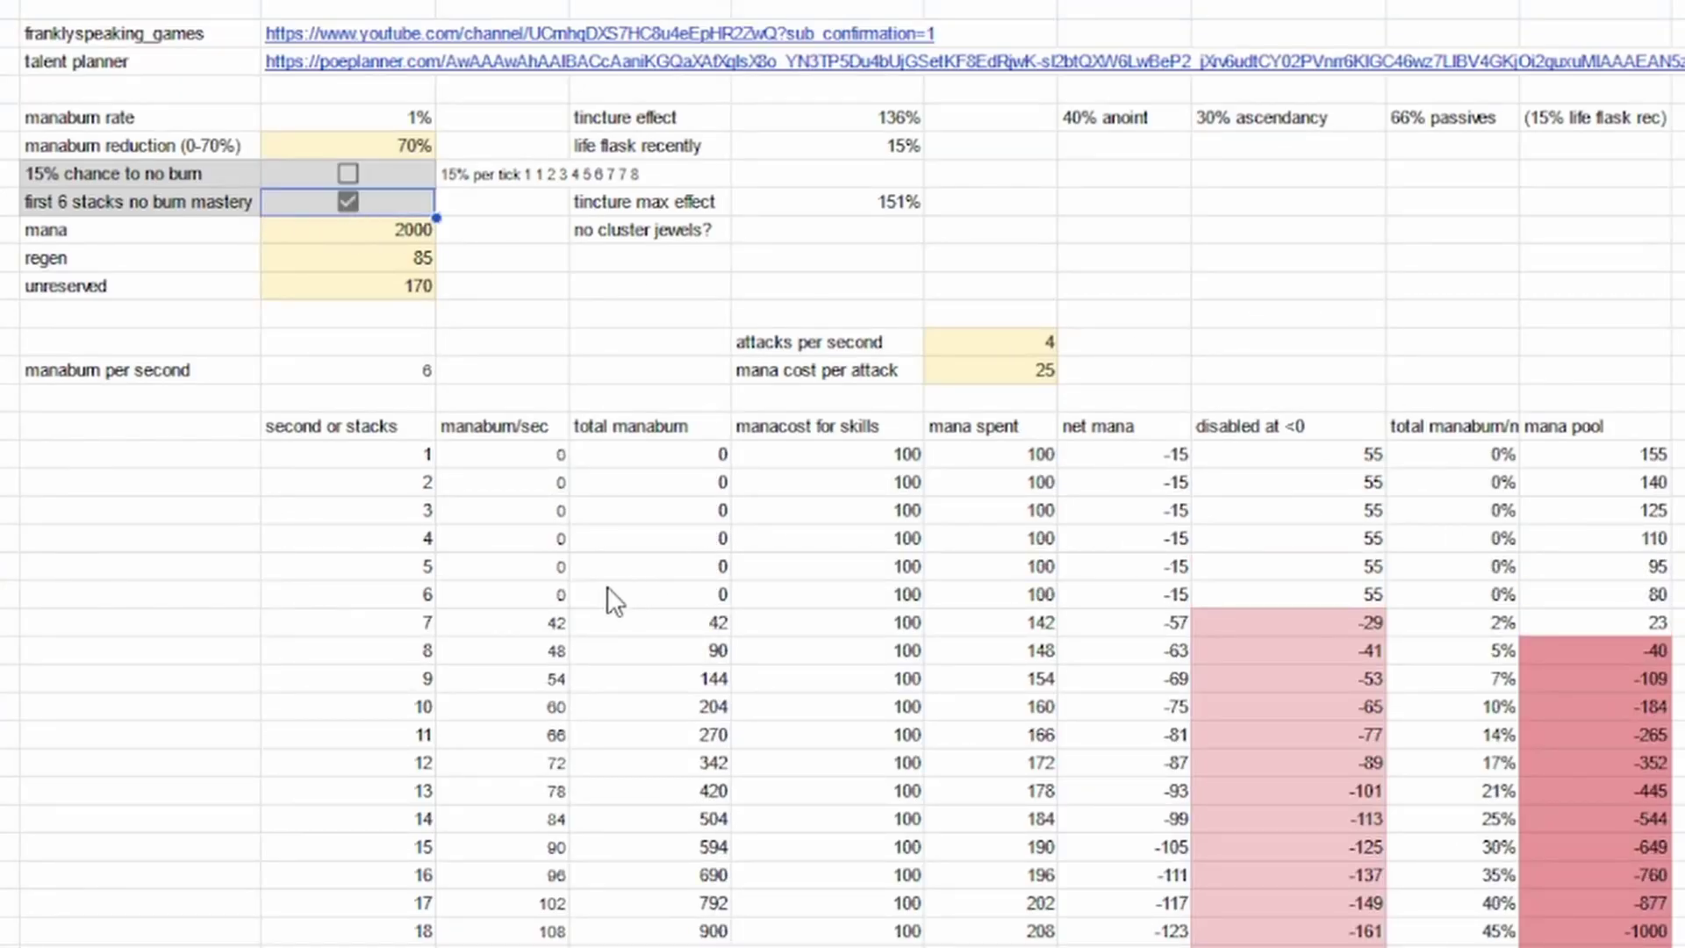
pyautogui.click(352, 592)
pyautogui.click(1590, 625)
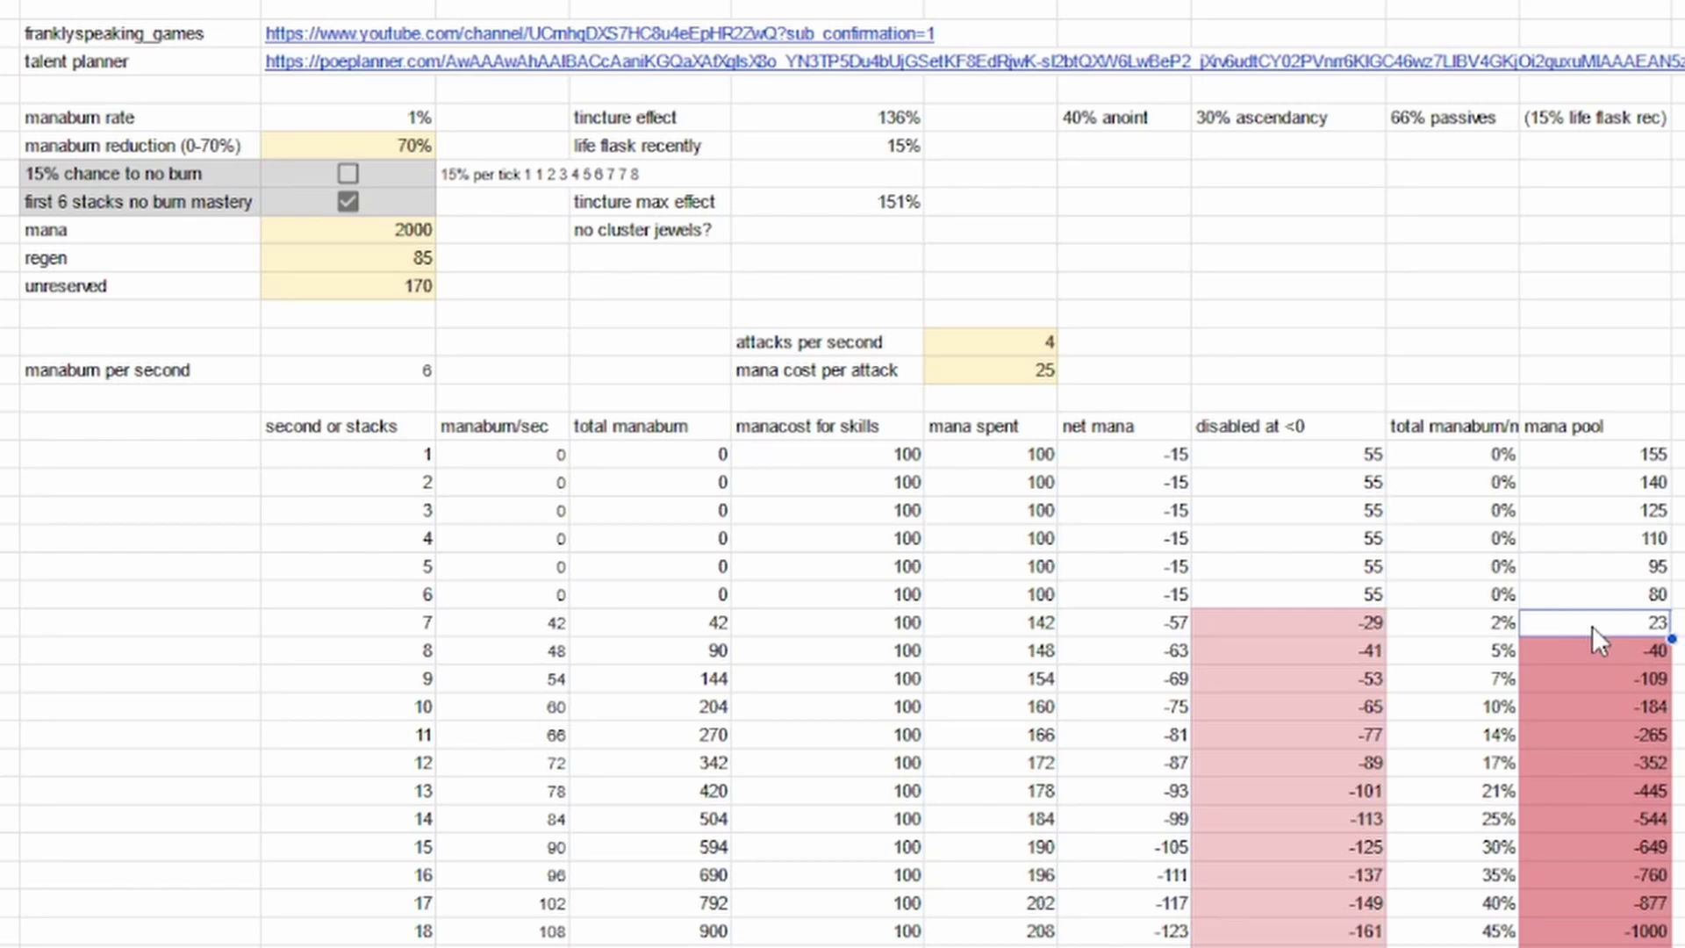
pyautogui.click(1647, 658)
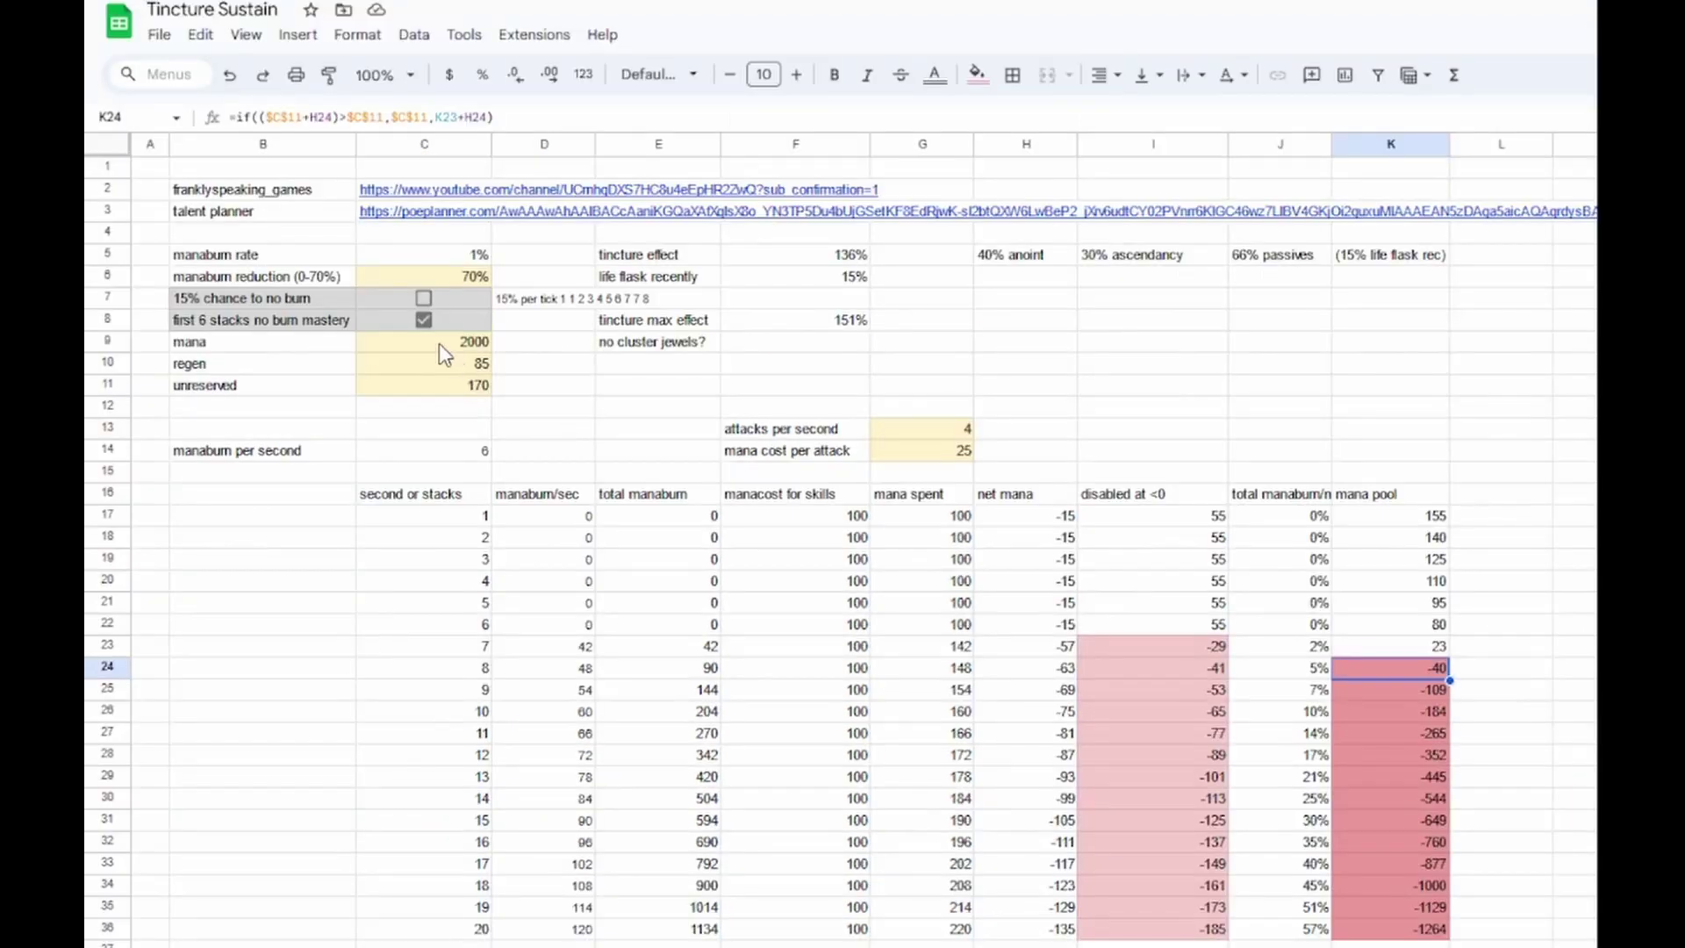
# Step: Enter 1200 mana, 50 regen and 200 unreserved in C9:C11
pyautogui.click(367, 233)
pyautogui.press('BackSpace')
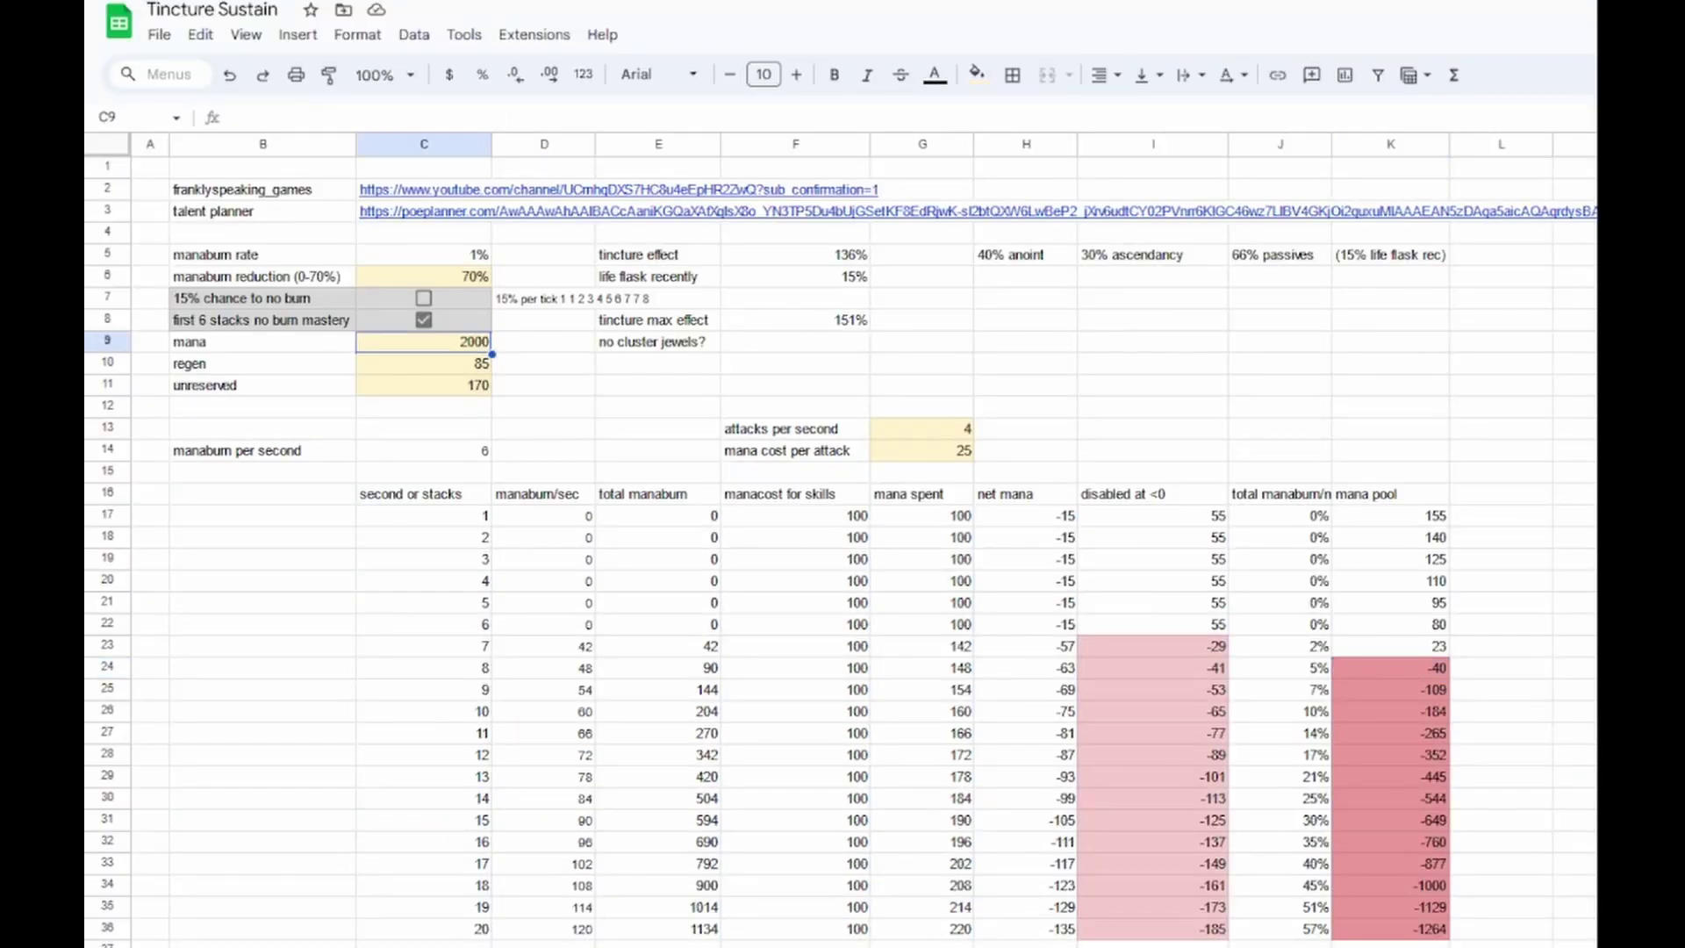
pyautogui.write('1200')
pyautogui.press('Return')
pyautogui.write('50')
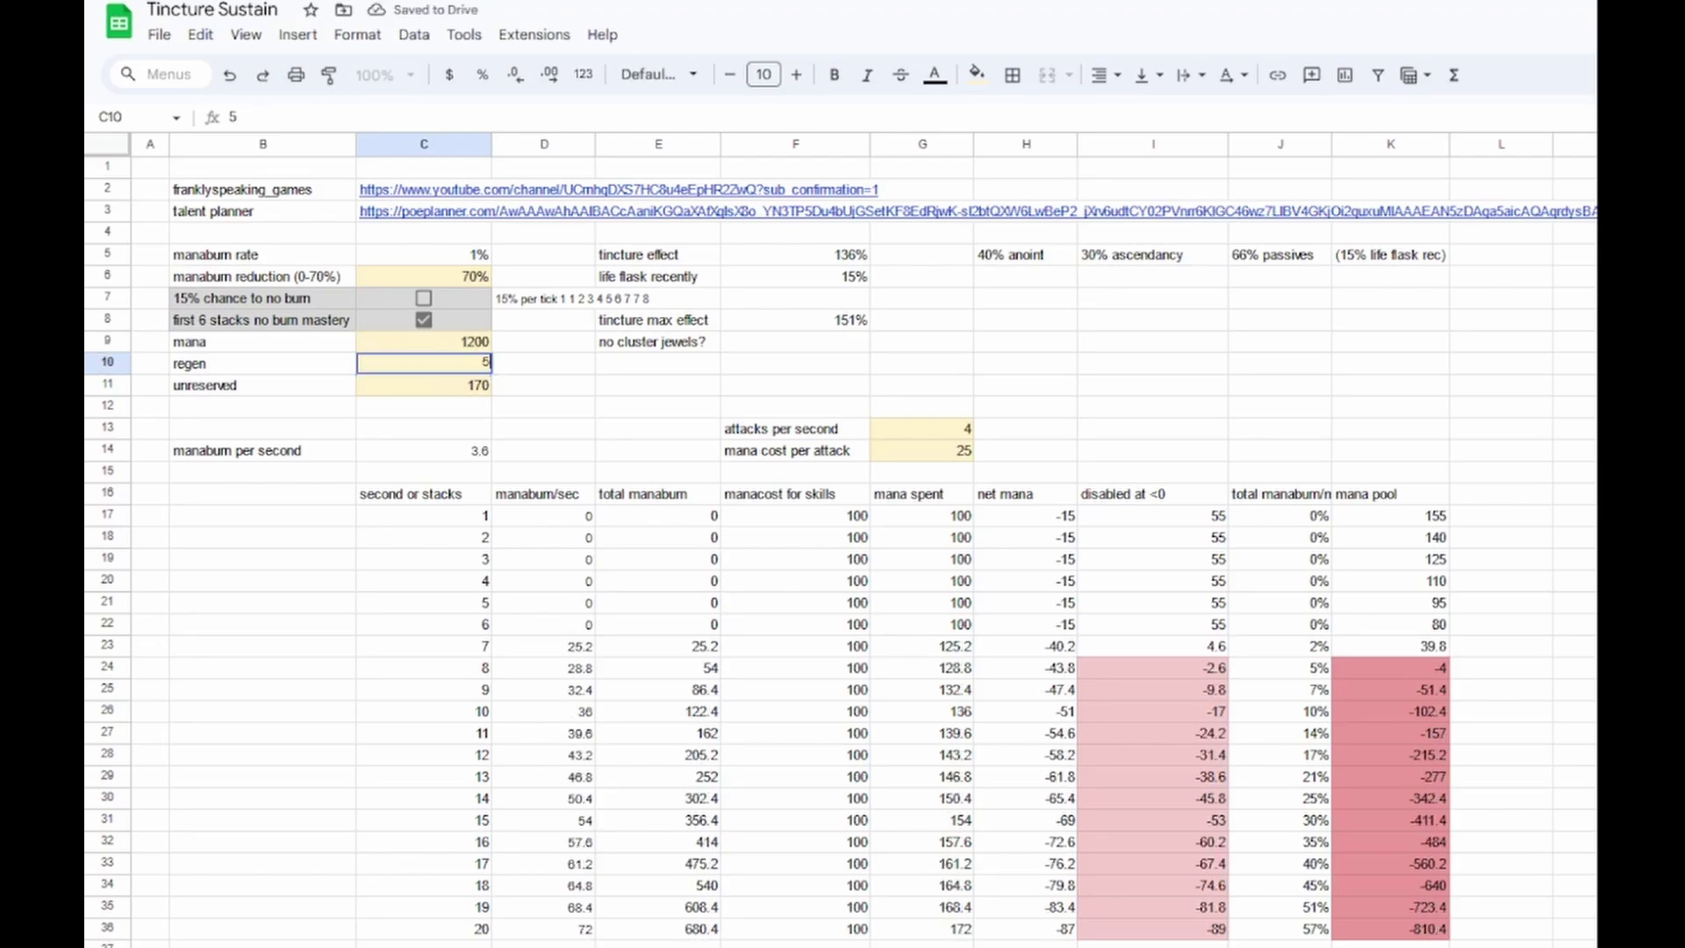
pyautogui.press('Return')
pyautogui.write('200')
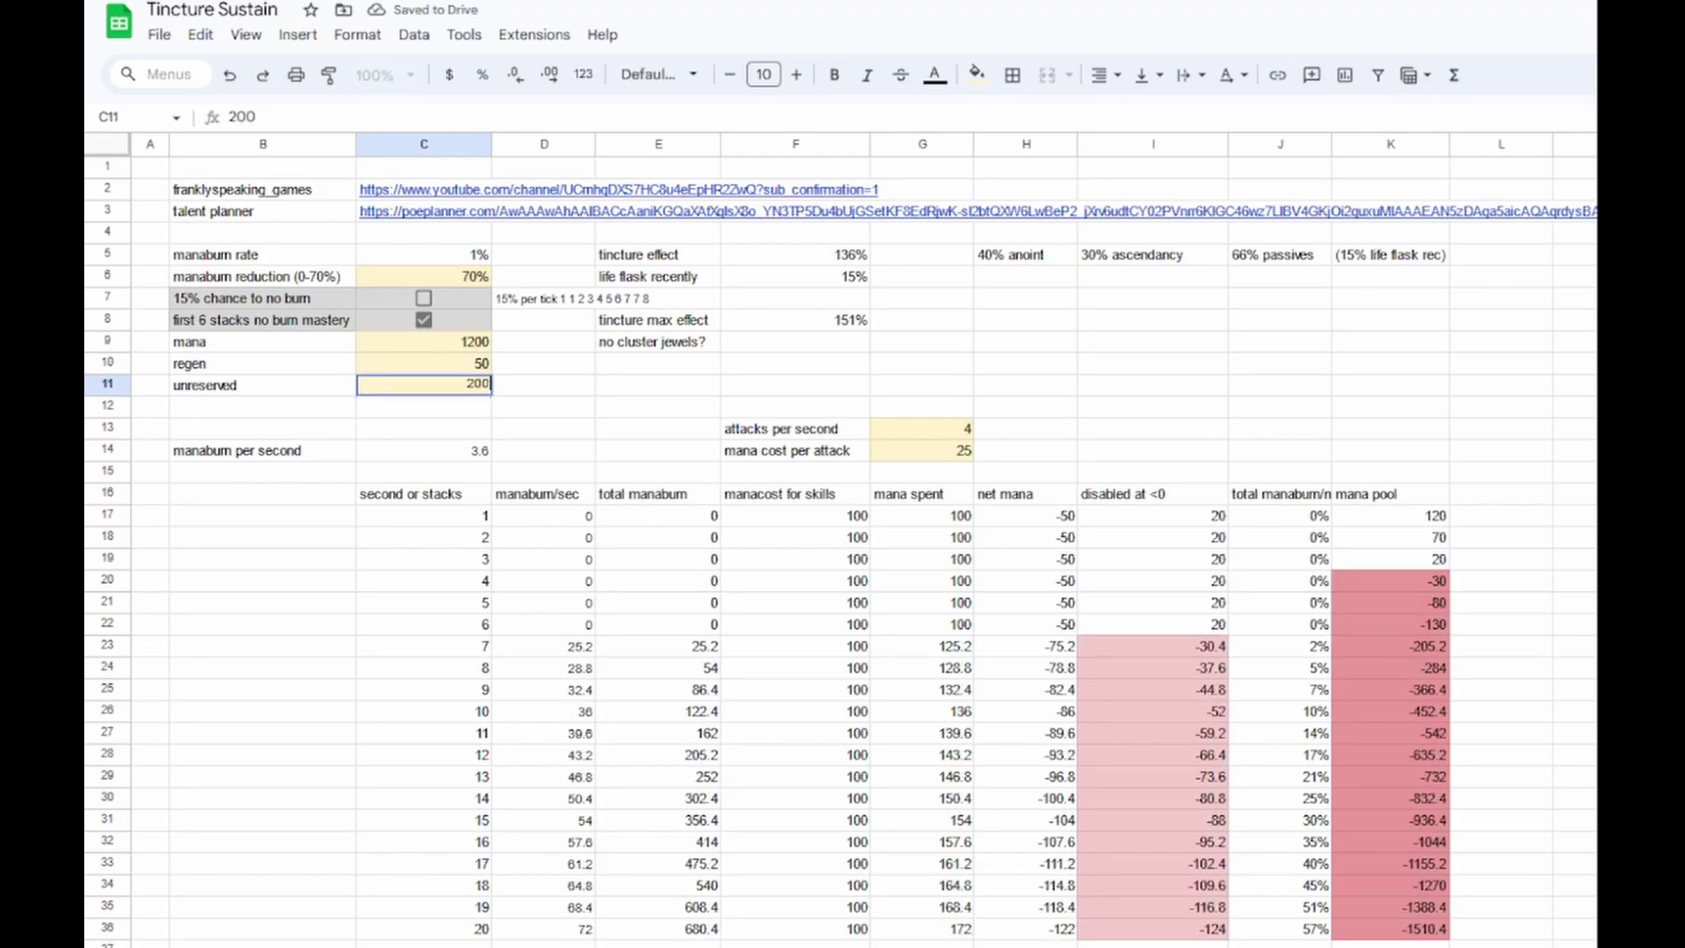
pyautogui.press('Return')
# Step: Set 3 attacks per second and 40 mana cost per attack in G13:G14
pyautogui.click(922, 428)
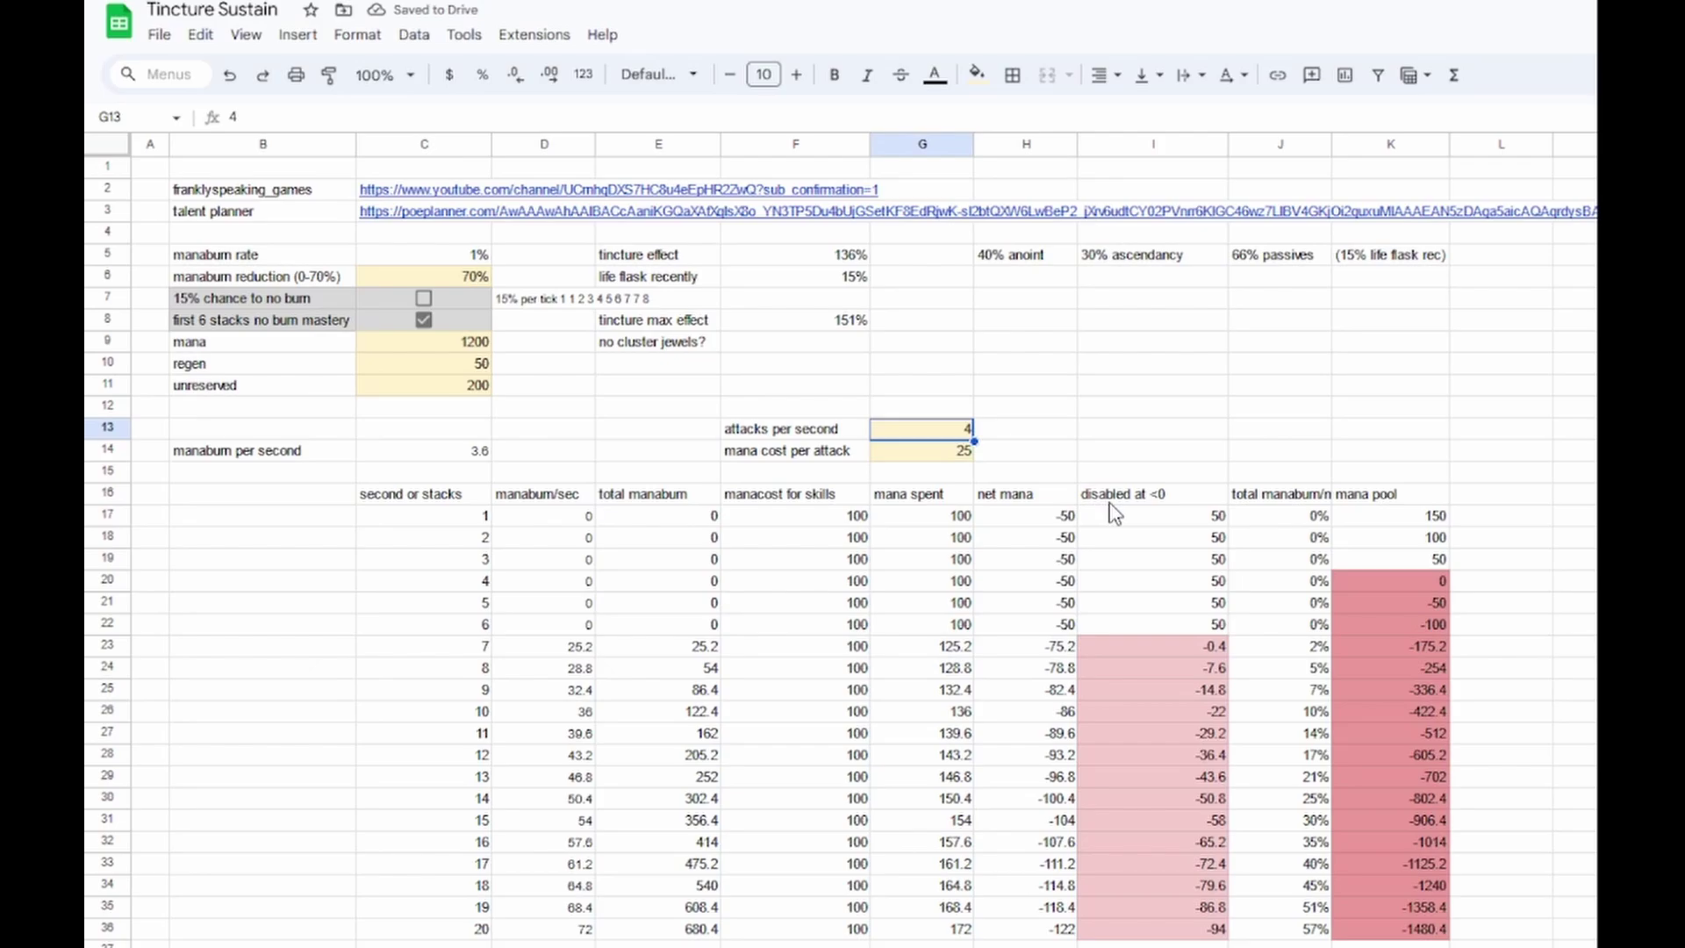
pyautogui.write('3')
pyautogui.press('Return')
pyautogui.write('40')
pyautogui.press('Return')
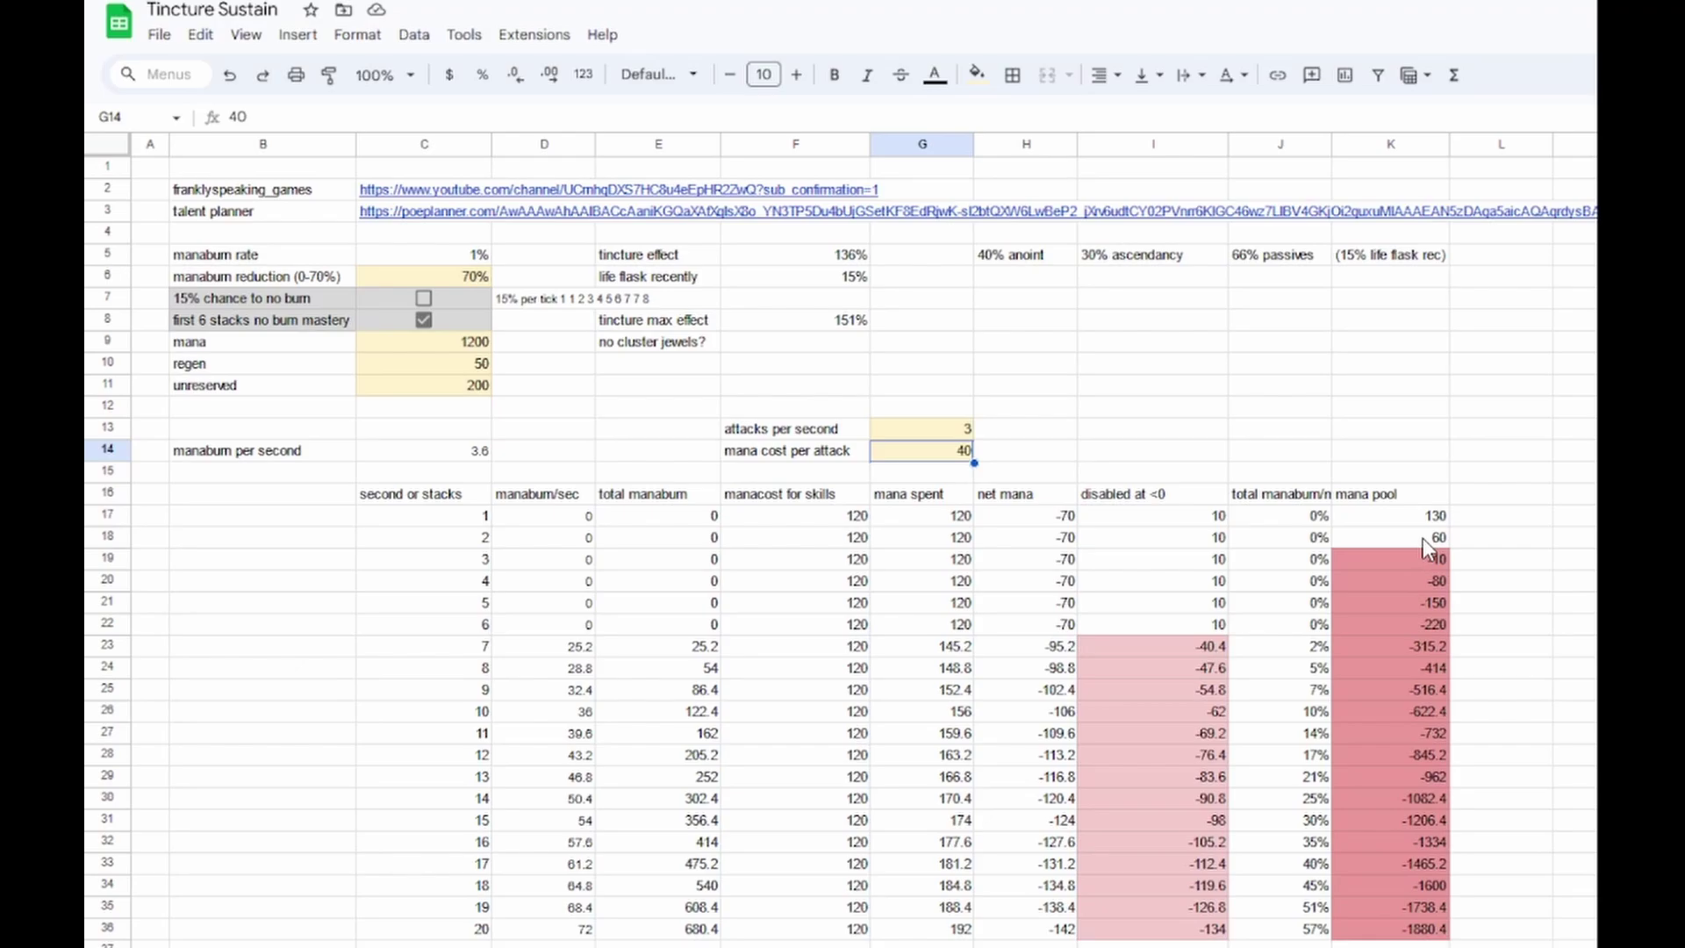
pyautogui.click(409, 323)
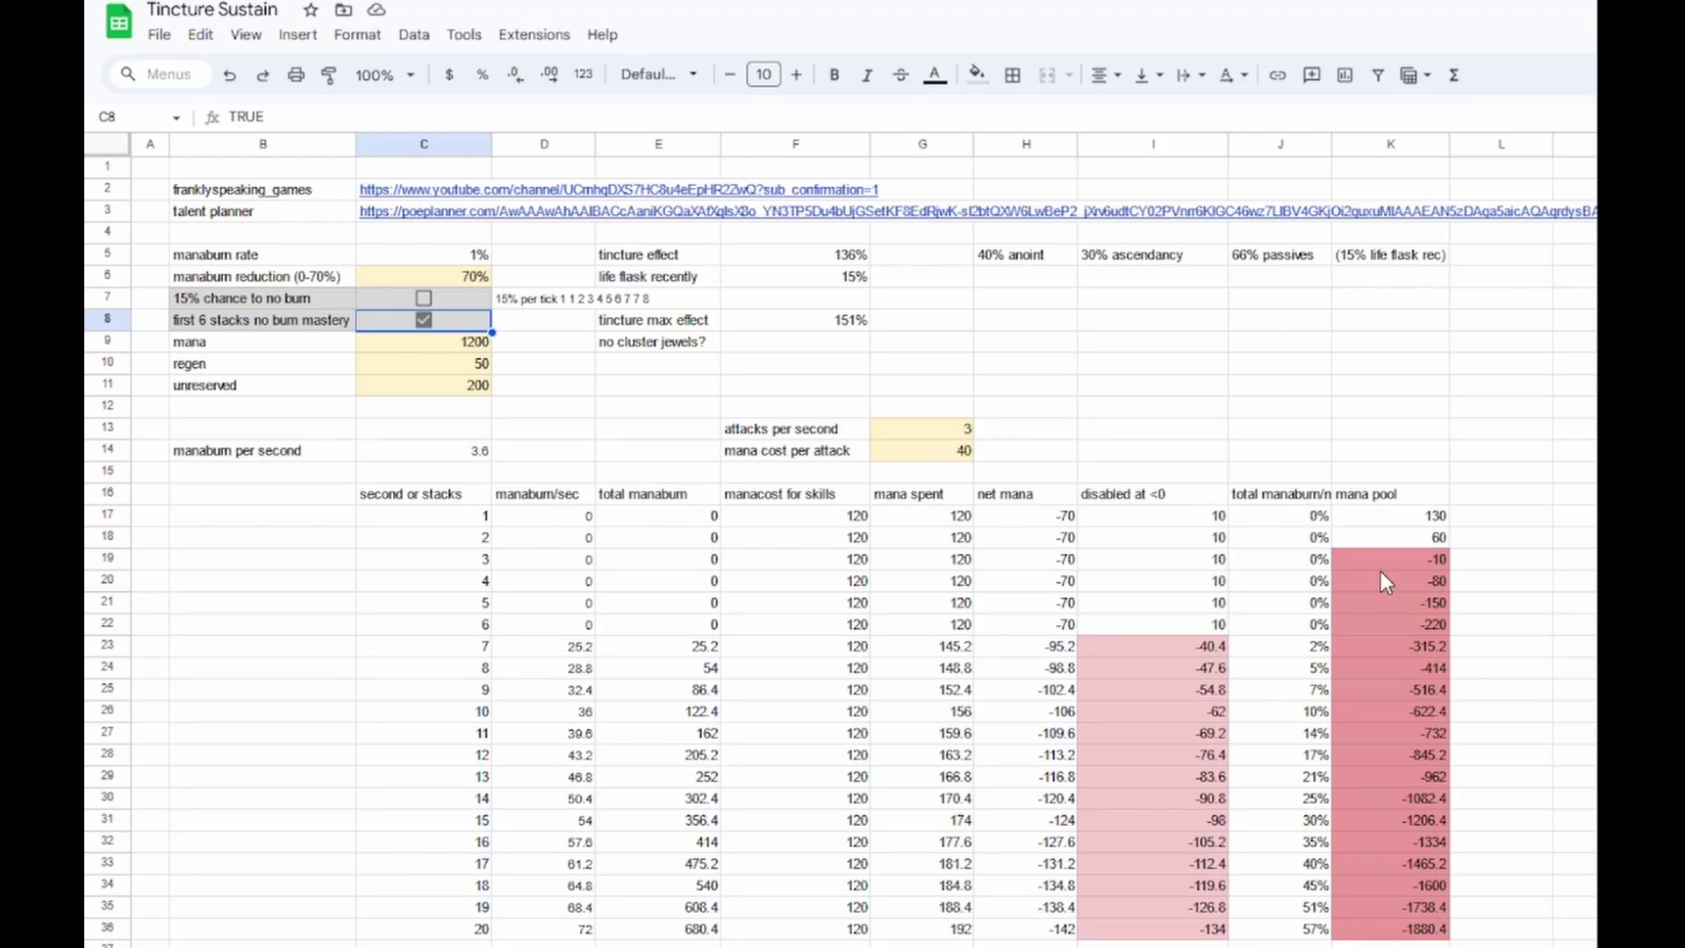
pyautogui.moveTo(1376, 522); pyautogui.dragTo(1412, 634)
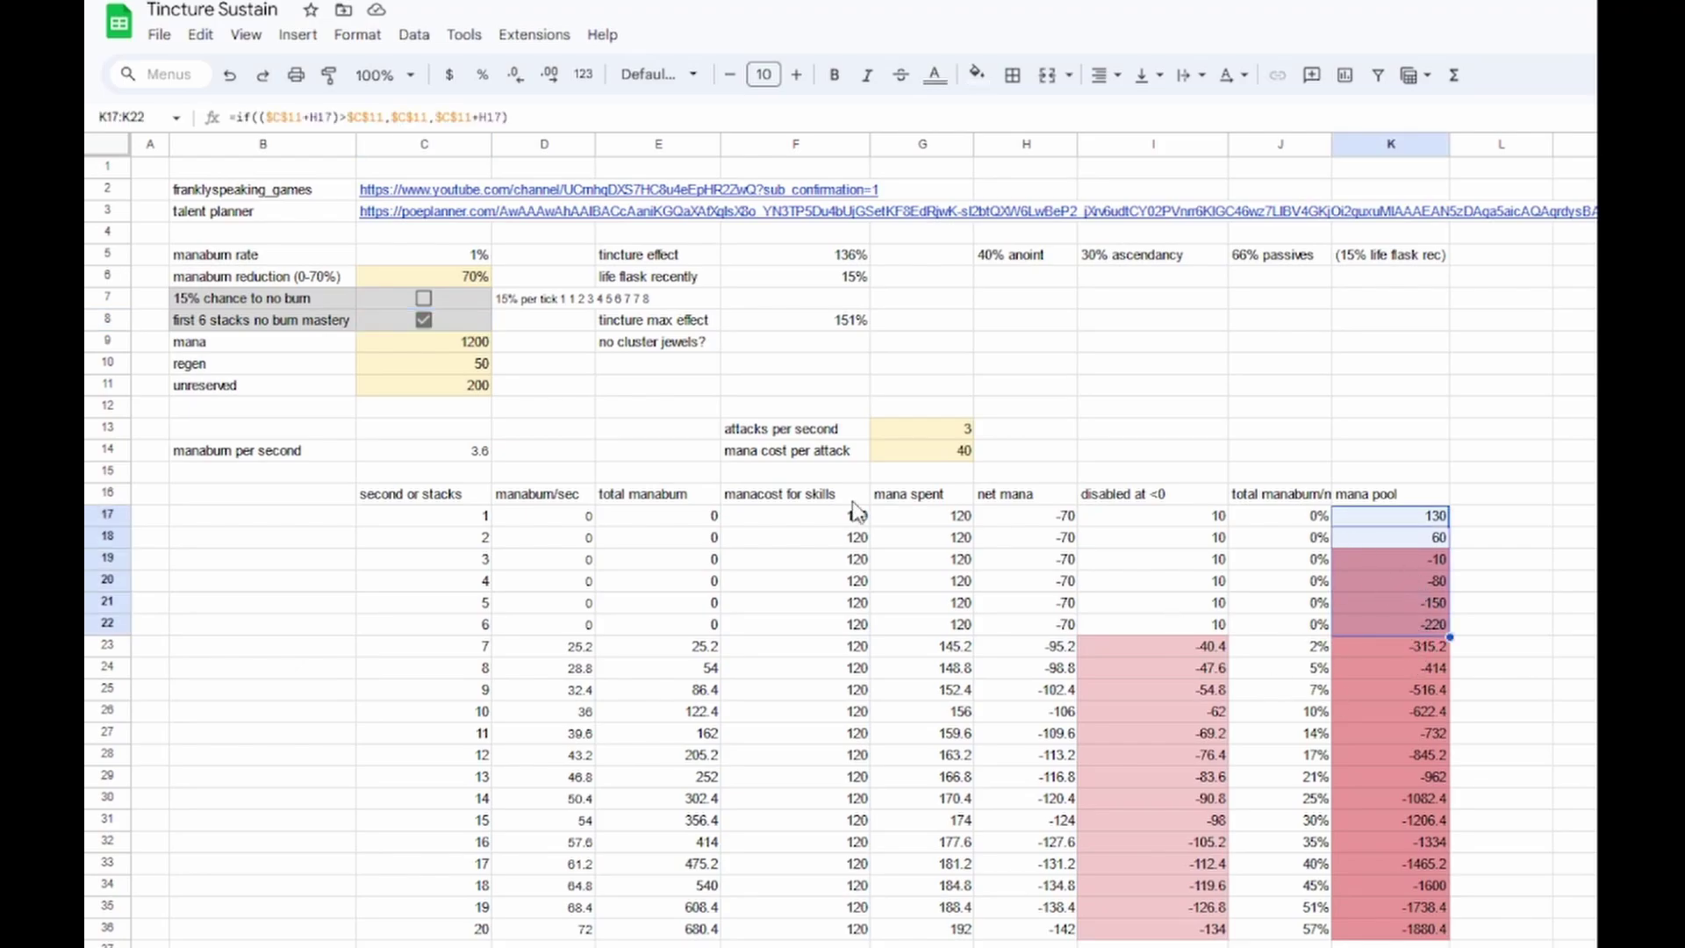
pyautogui.click(953, 455)
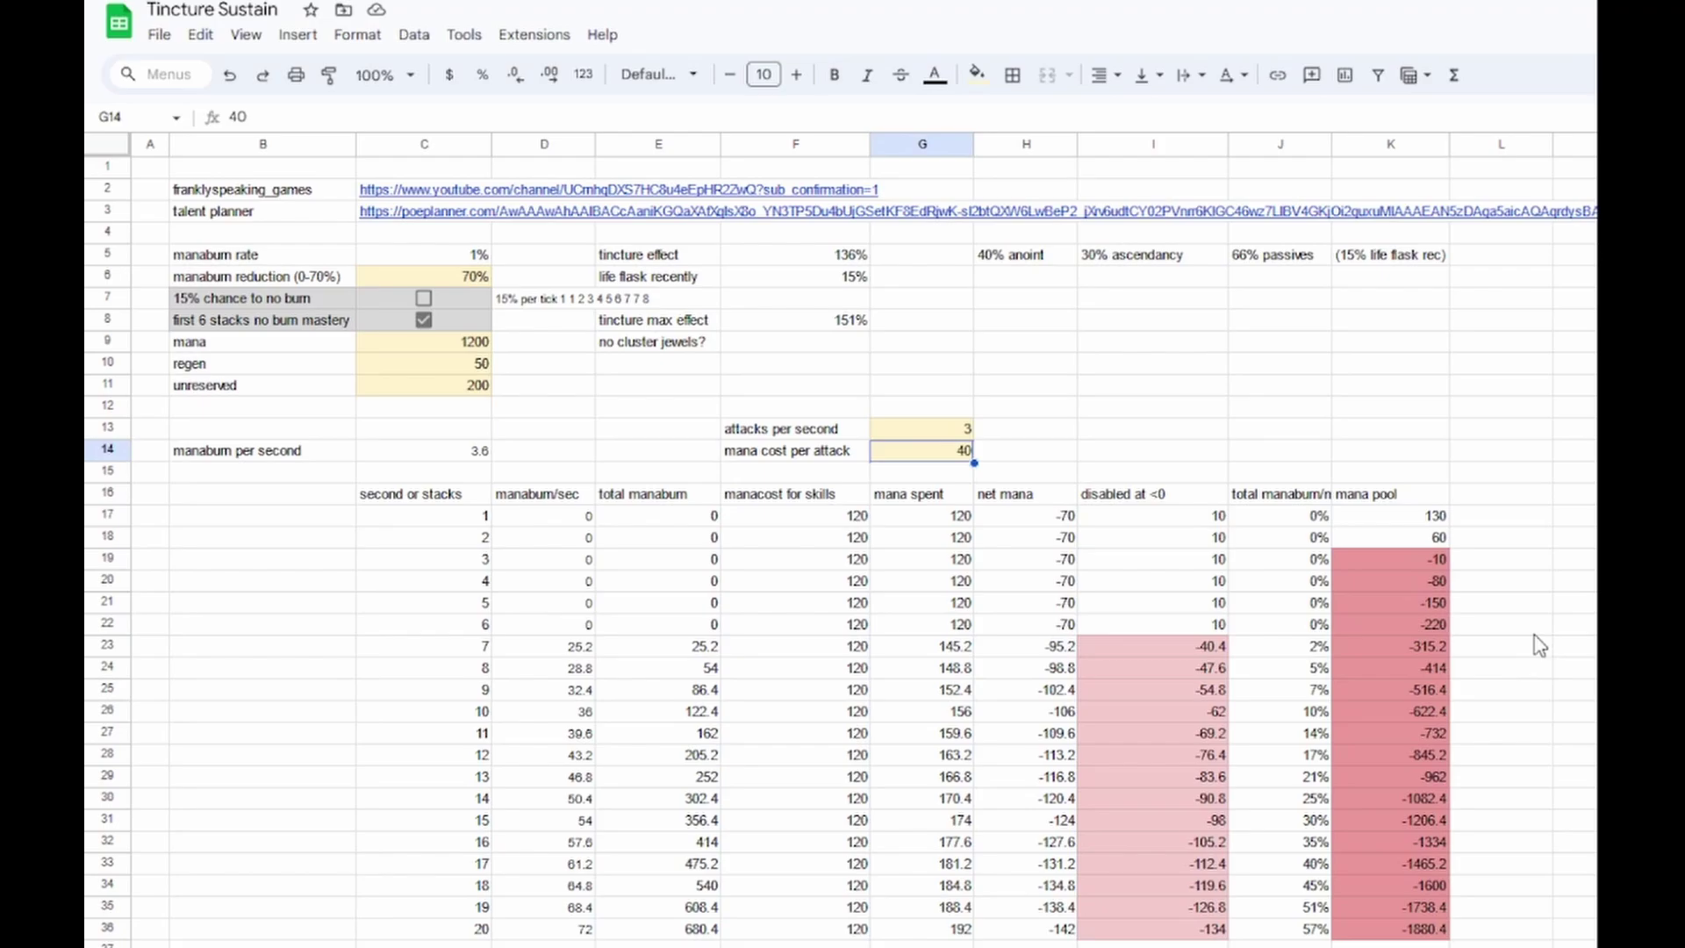
pyautogui.moveTo(562, 517); pyautogui.dragTo(1359, 643)
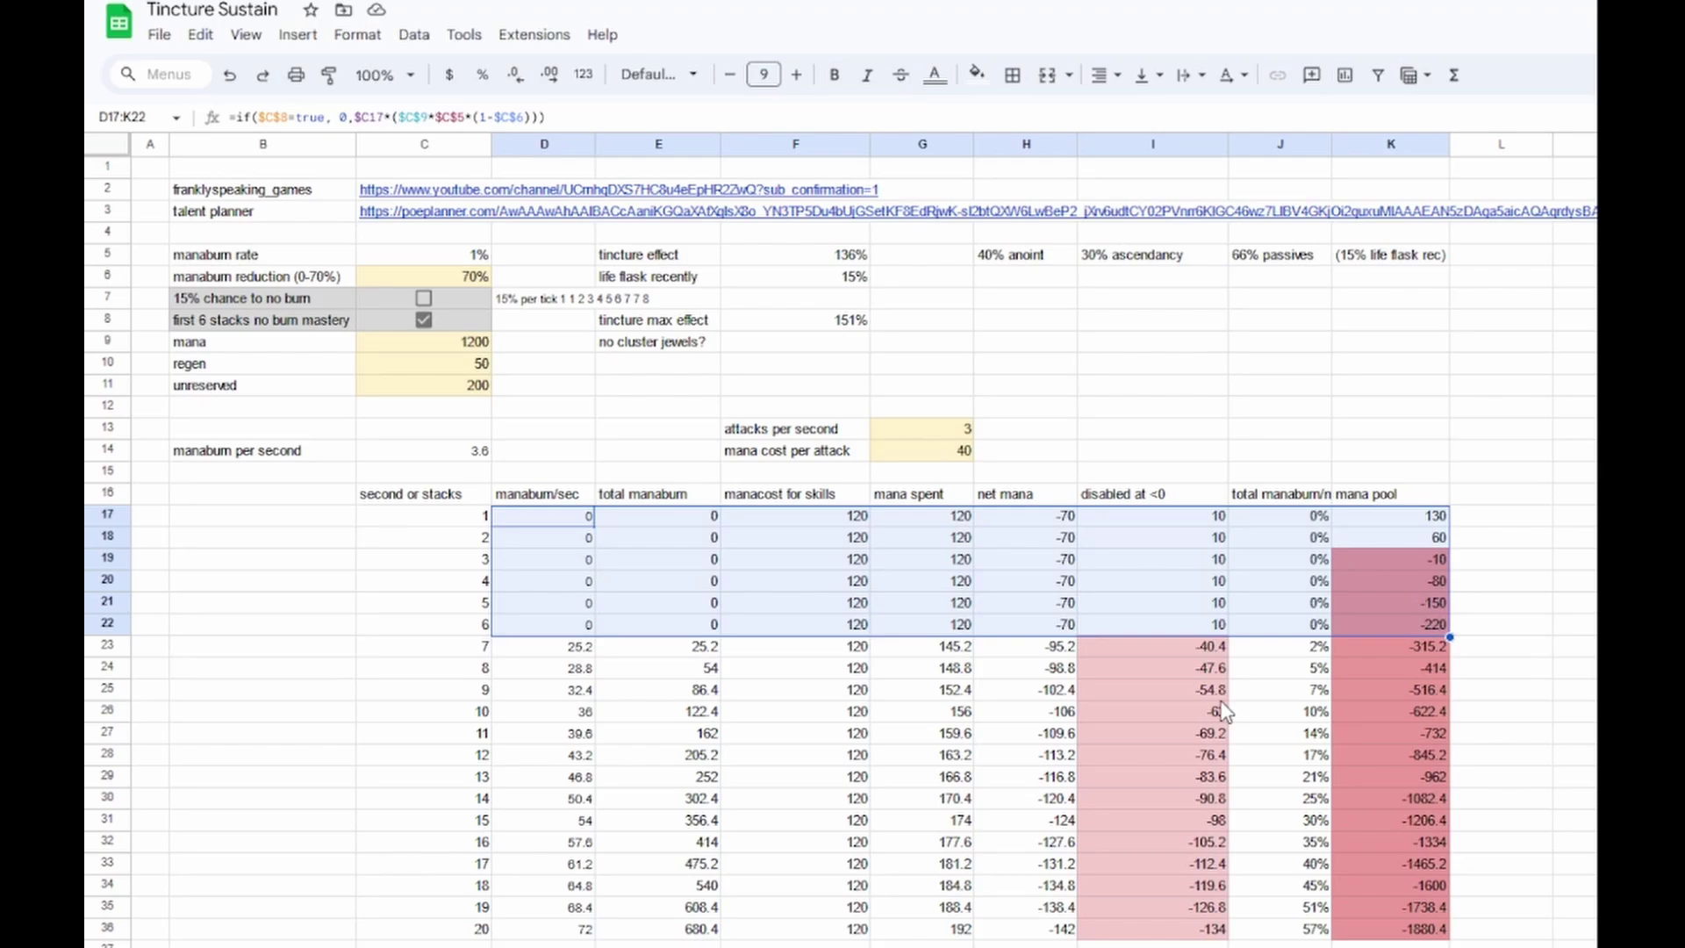
pyautogui.click(268, 321)
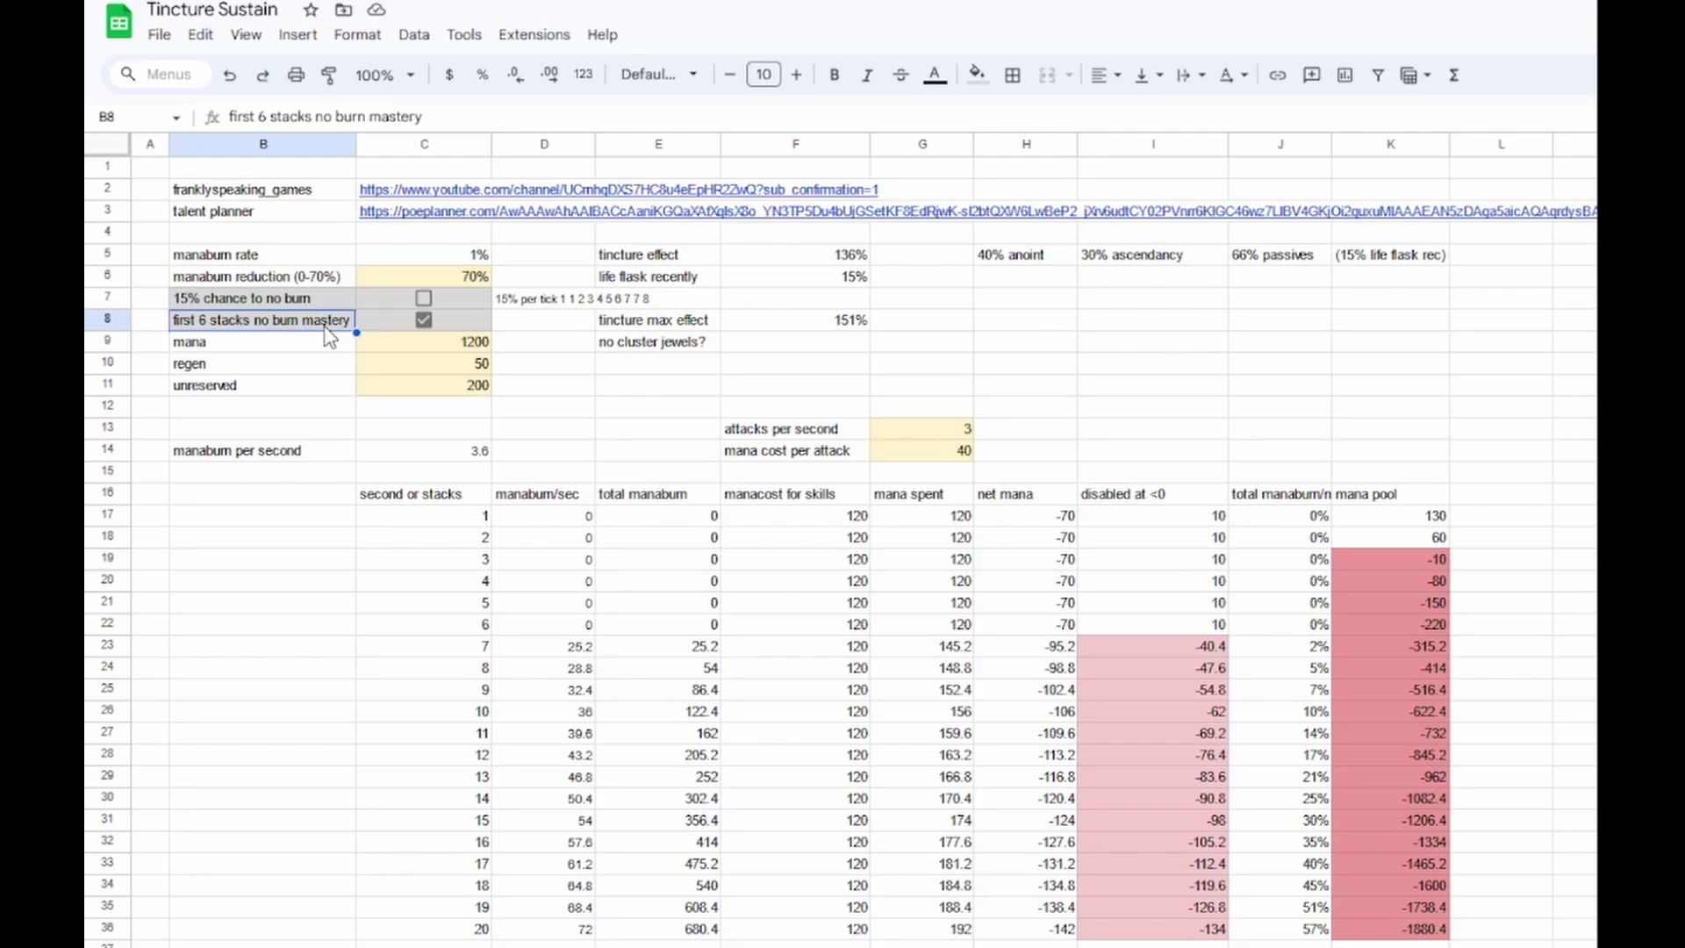
pyautogui.click(294, 303)
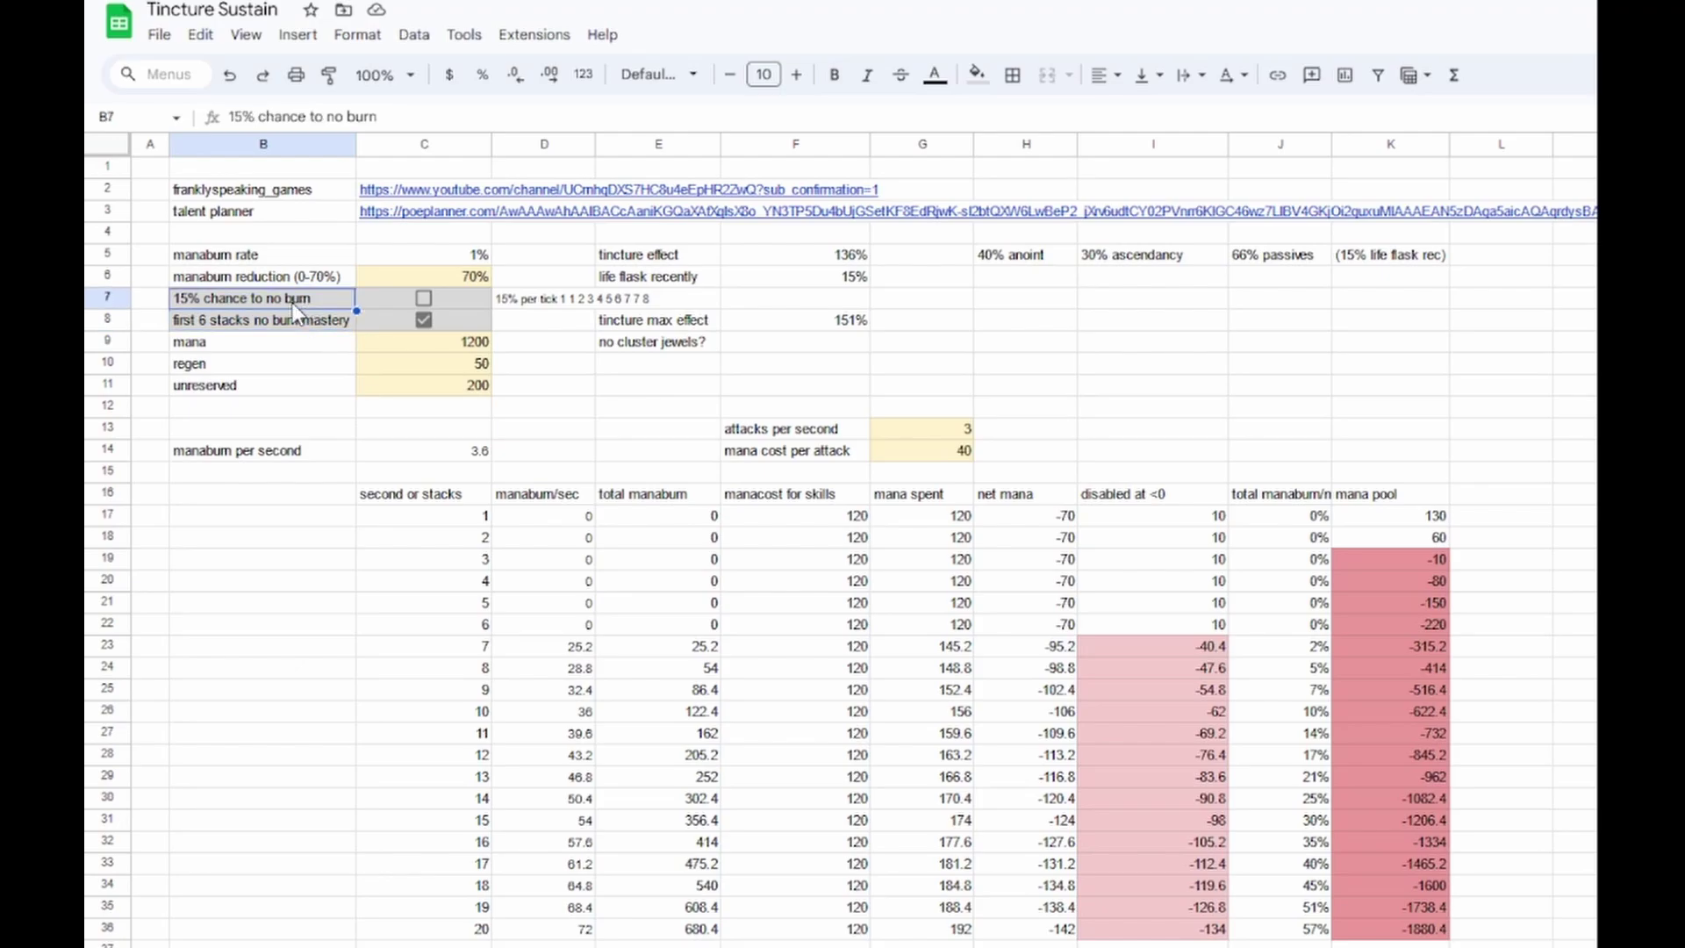
pyautogui.click(295, 325)
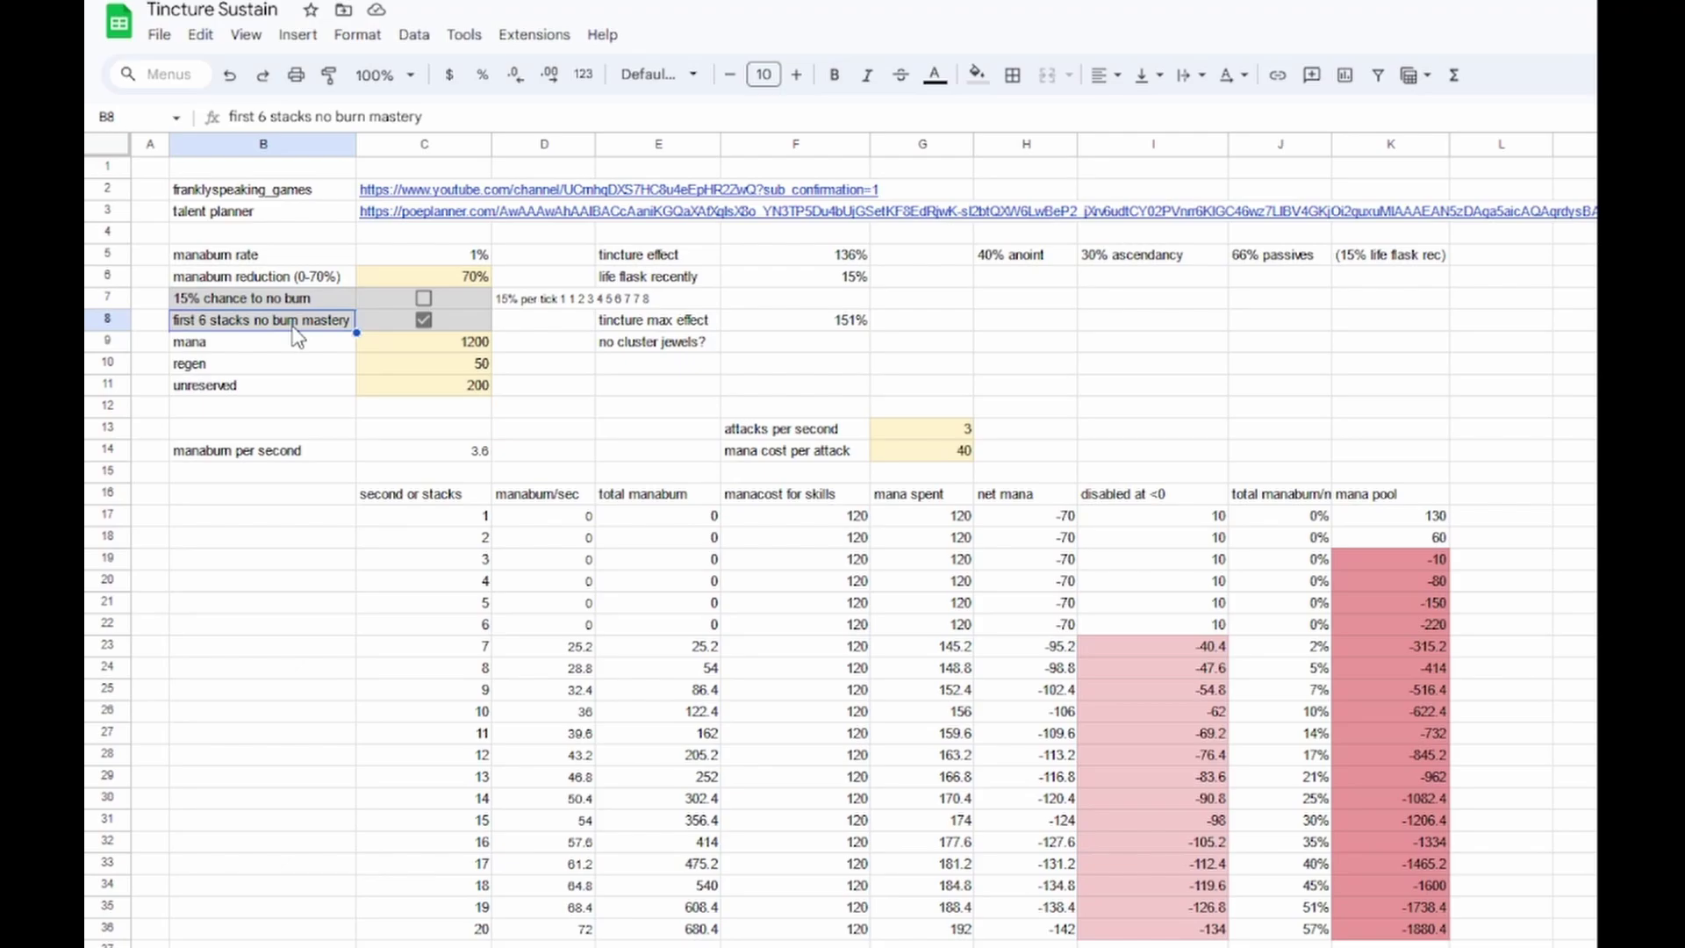
pyautogui.click(309, 294)
pyautogui.click(948, 450)
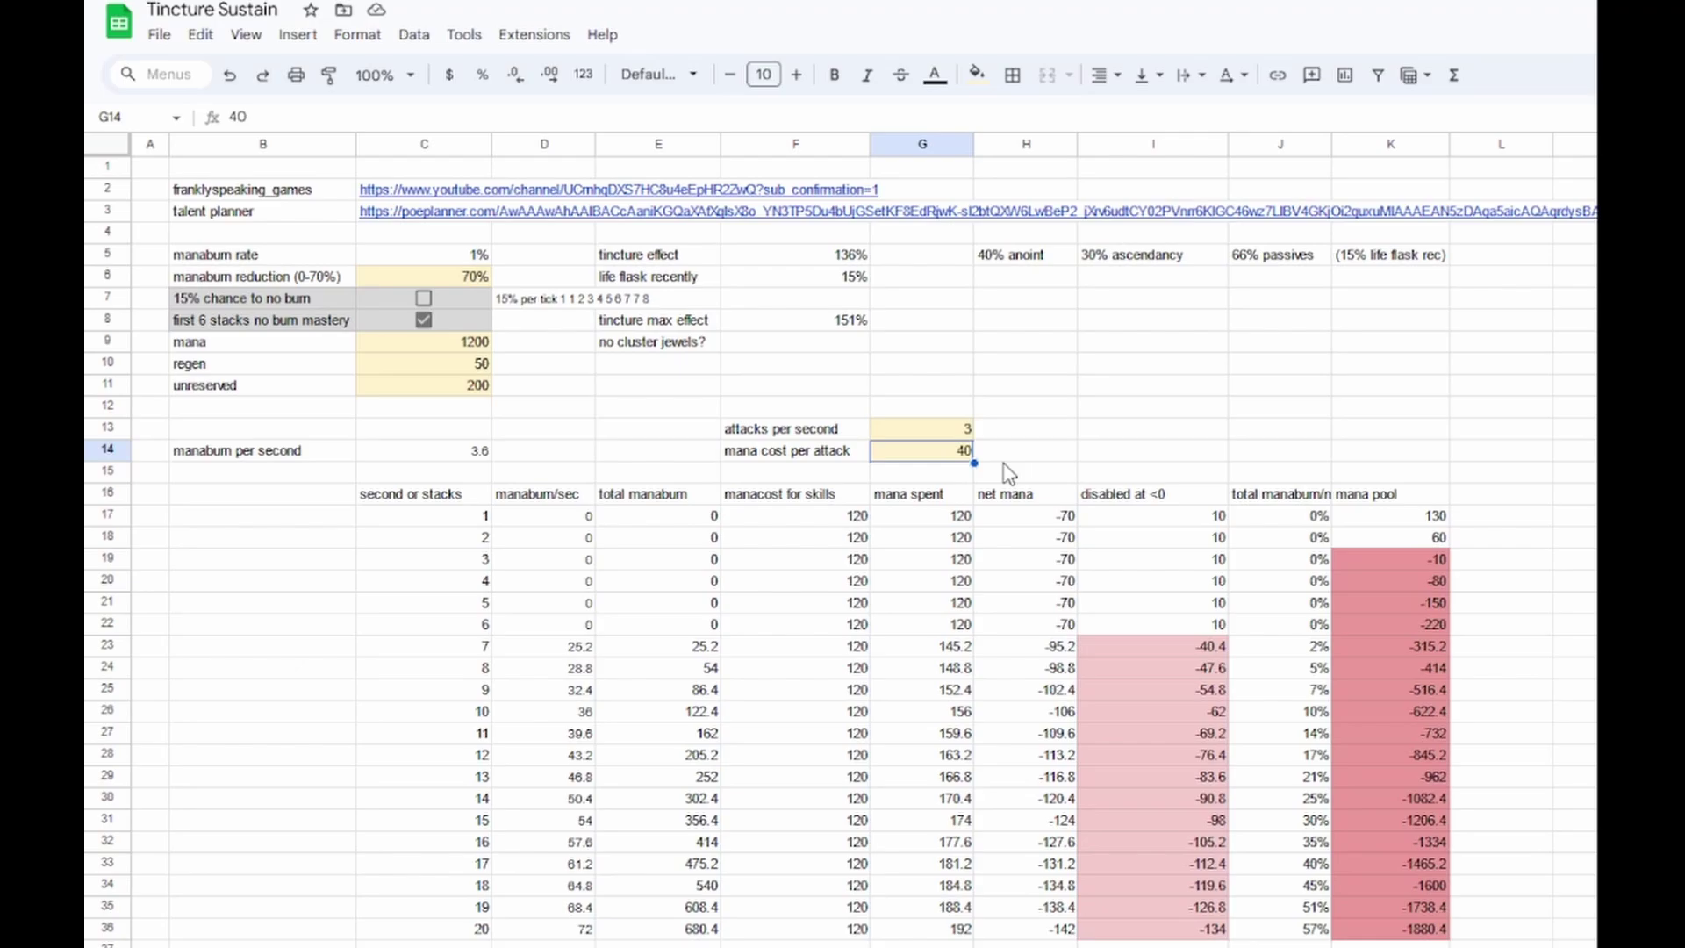
# Step: Lower mana cost per attack to 28, then 21, checking table rows for seconds 5–7
pyautogui.write('28')
pyautogui.press('Return')
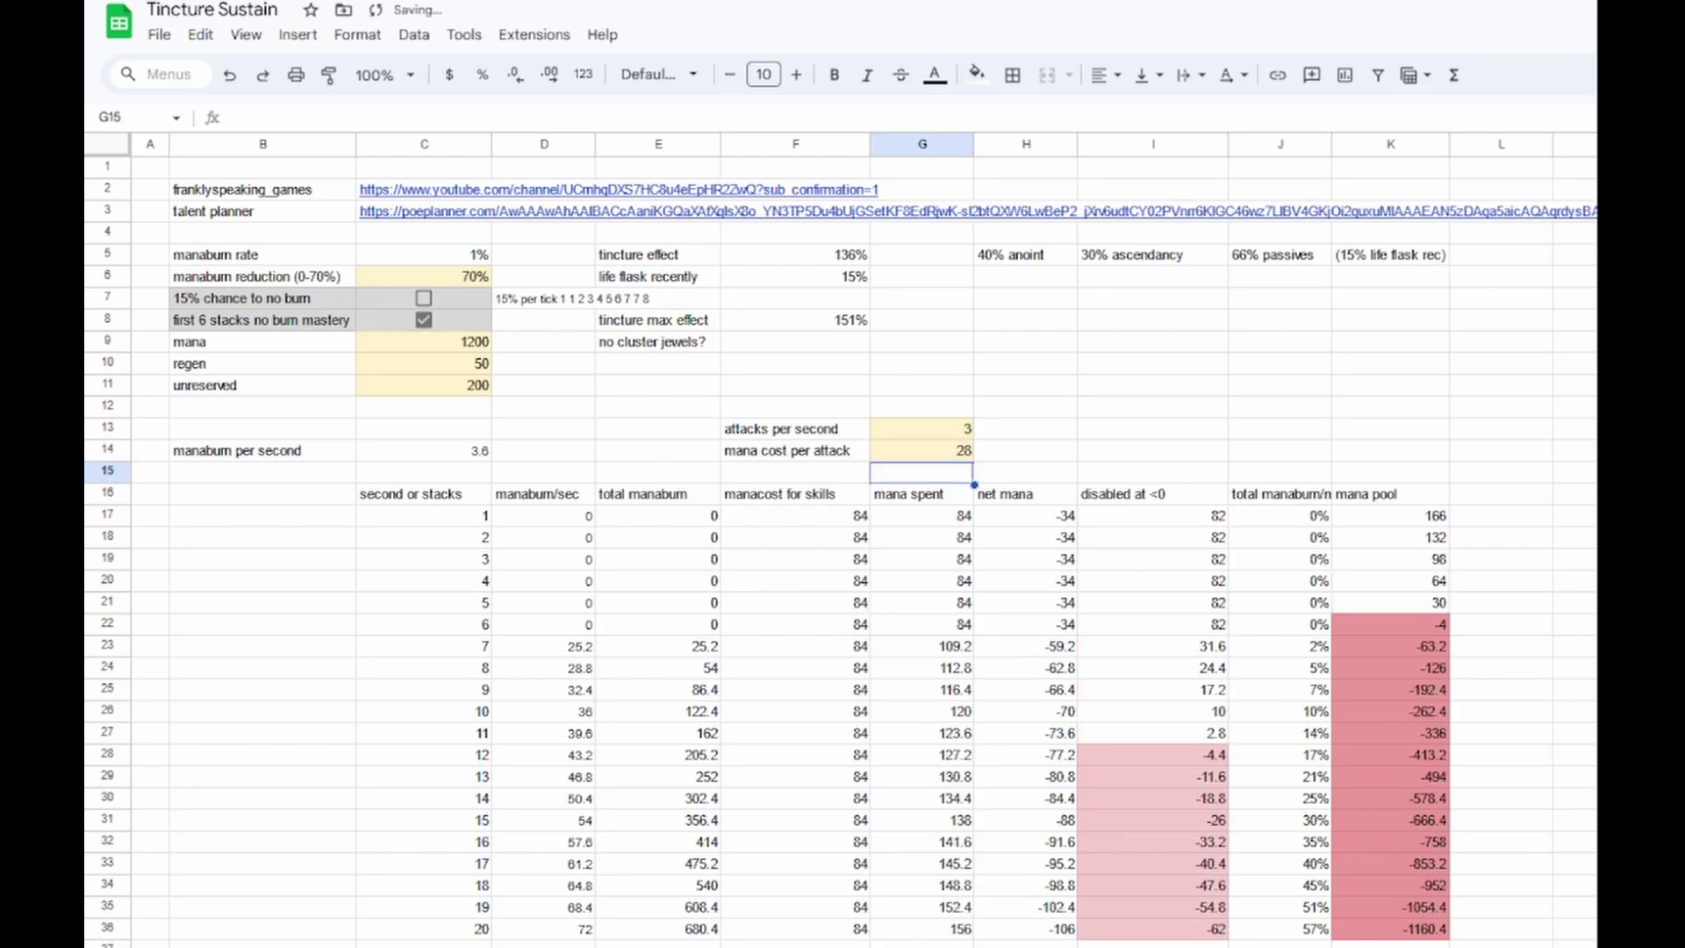
pyautogui.click(436, 606)
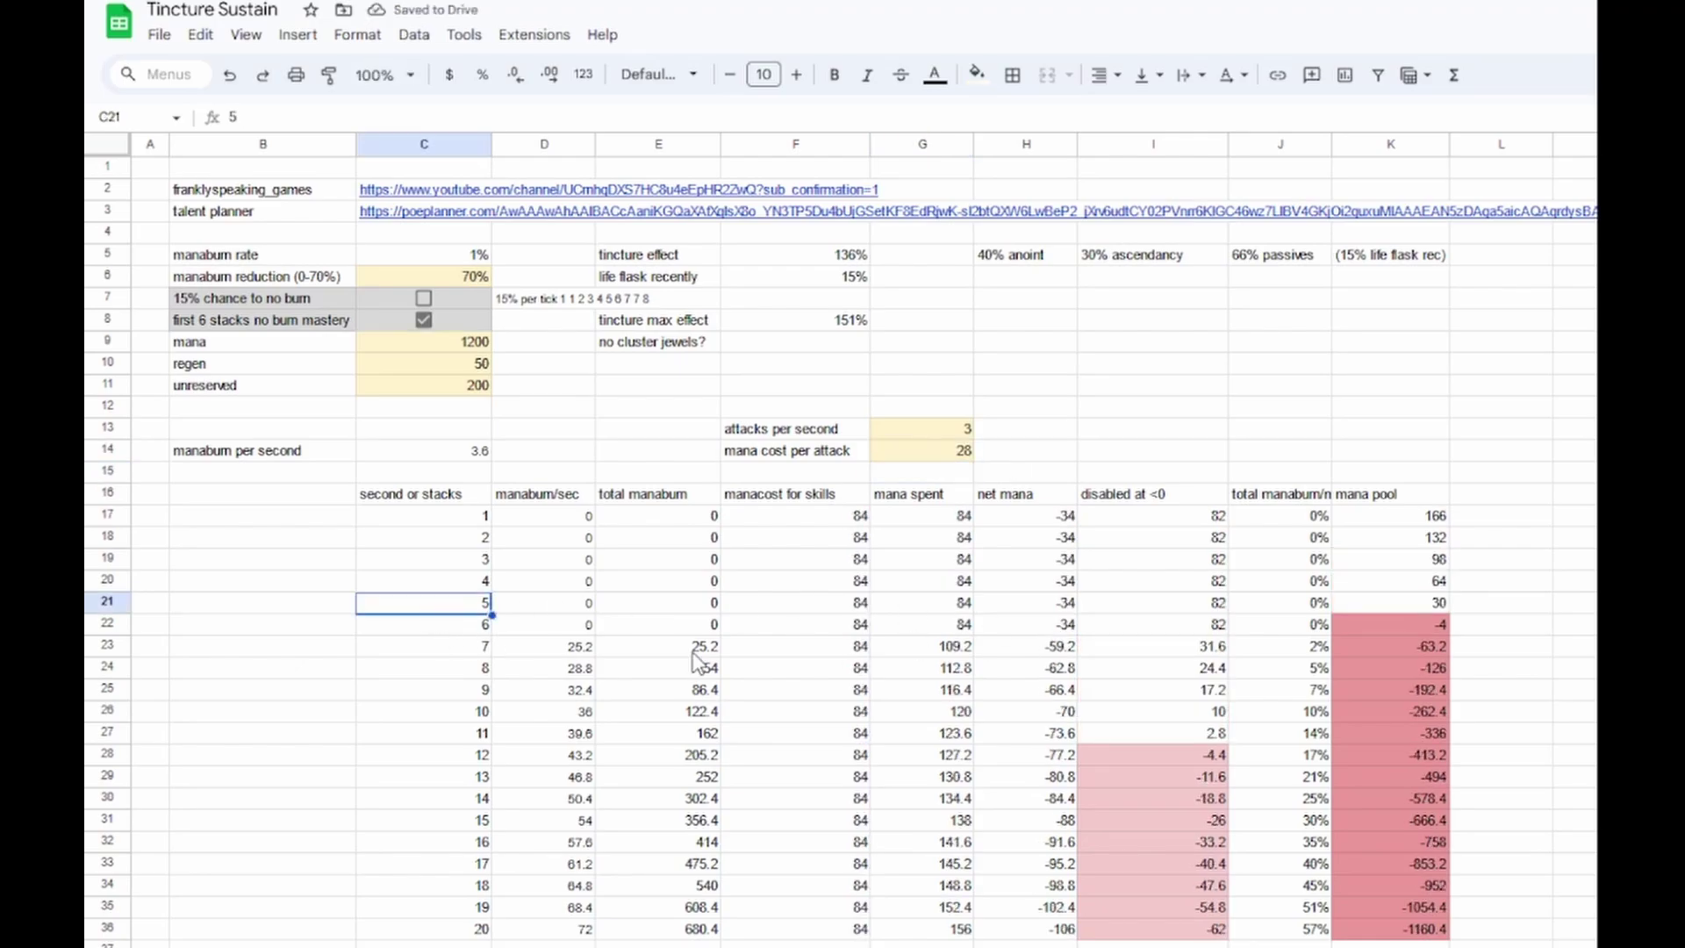
pyautogui.press('Down')
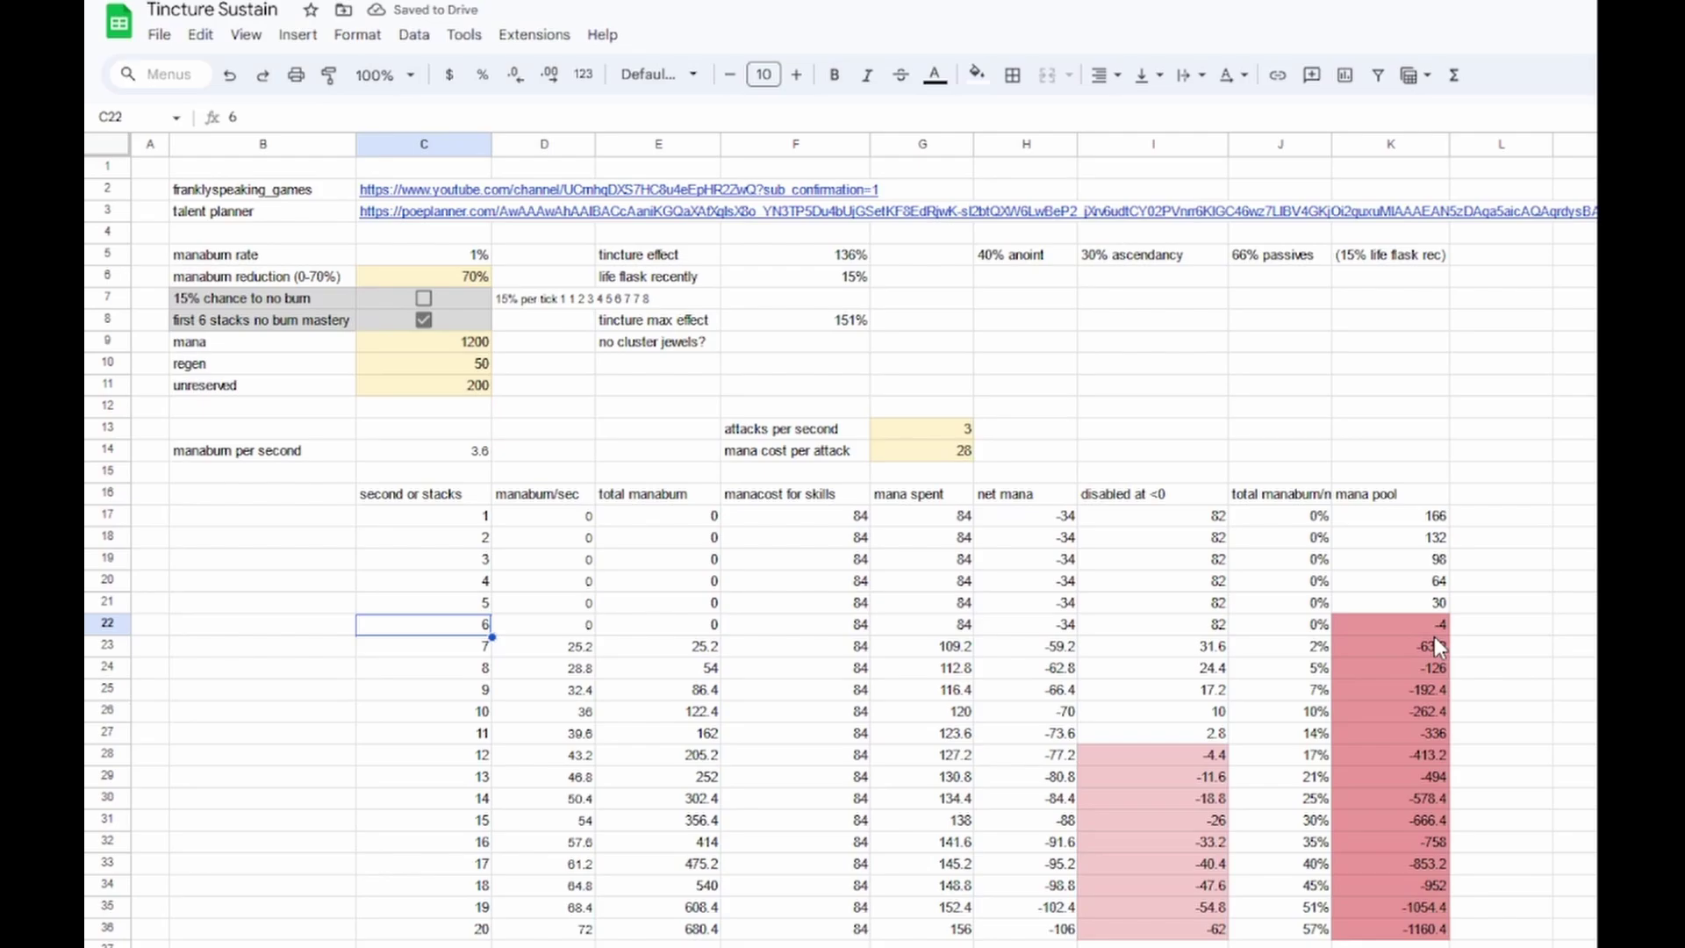
pyautogui.click(923, 458)
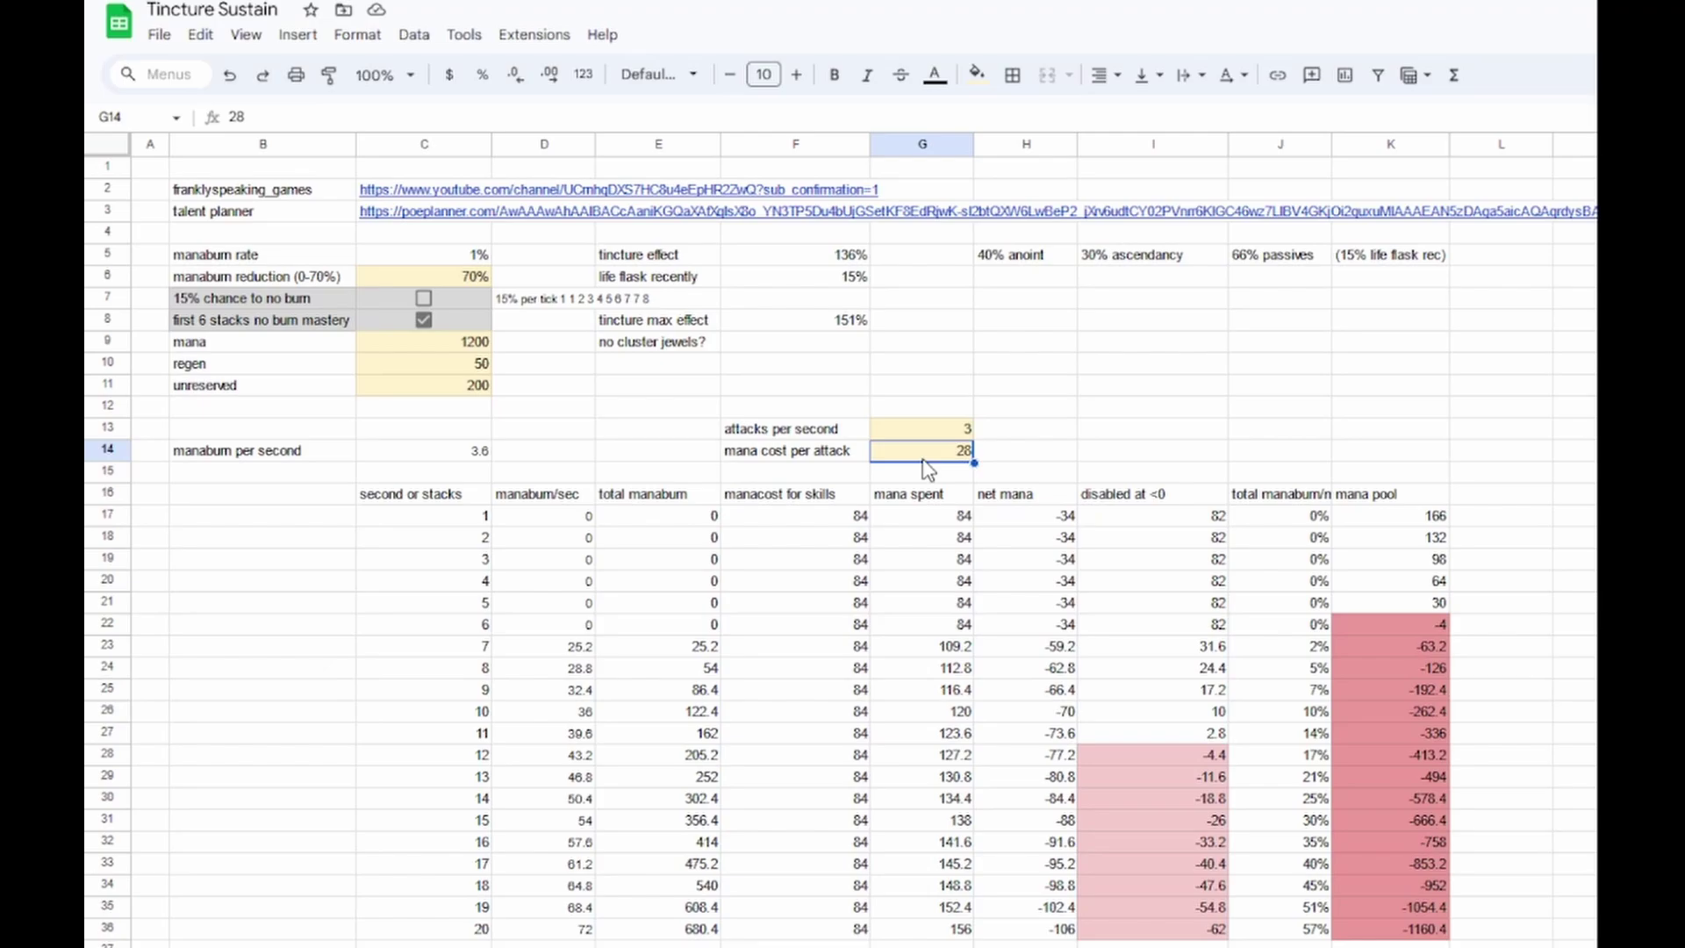
pyautogui.write('21')
pyautogui.press('Return')
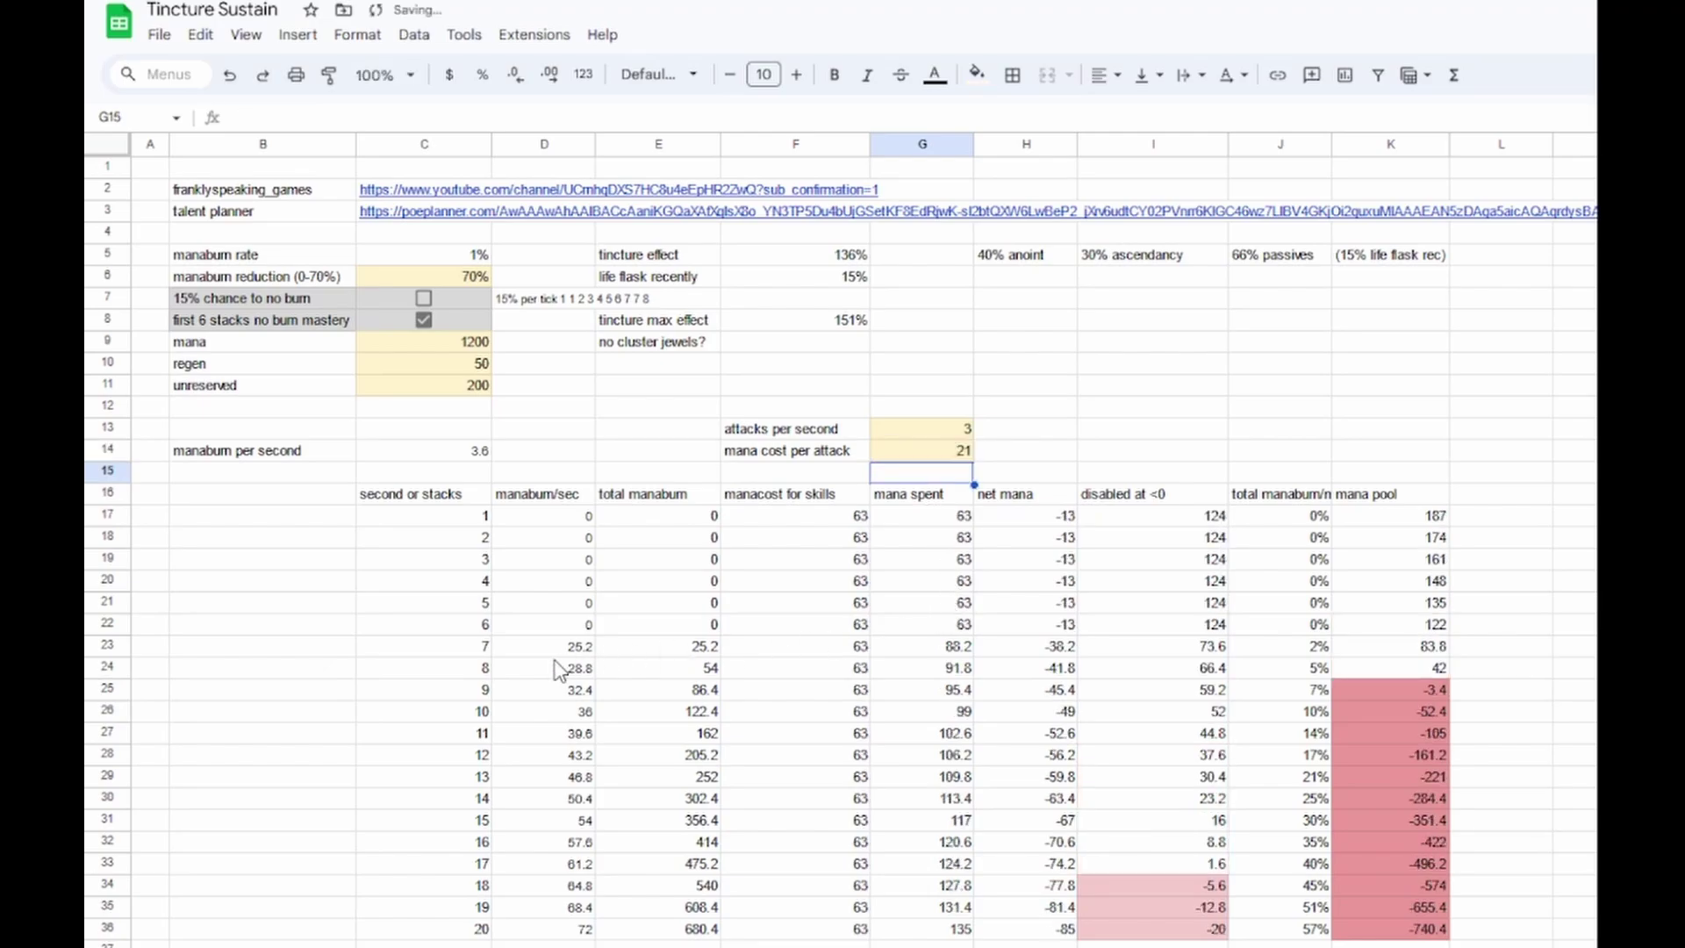
pyautogui.click(426, 651)
# Step: Set 2 attacks per second and untick the first 6 stacks no burn mastery
pyautogui.click(912, 439)
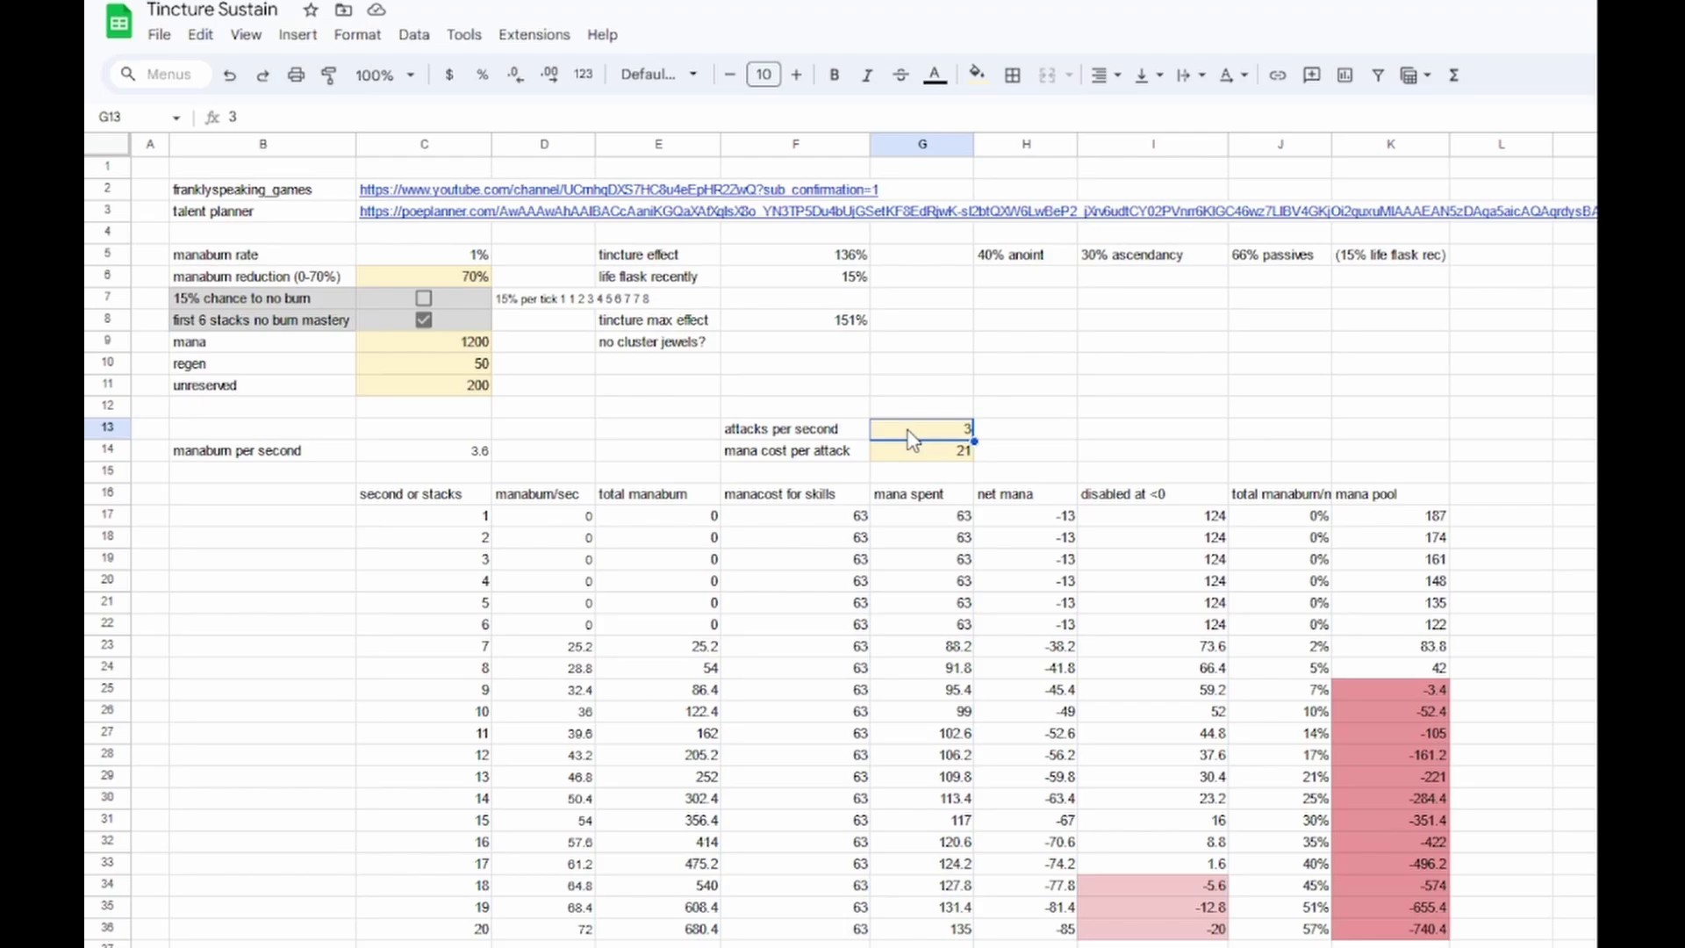
pyautogui.write('2')
pyautogui.press('Return')
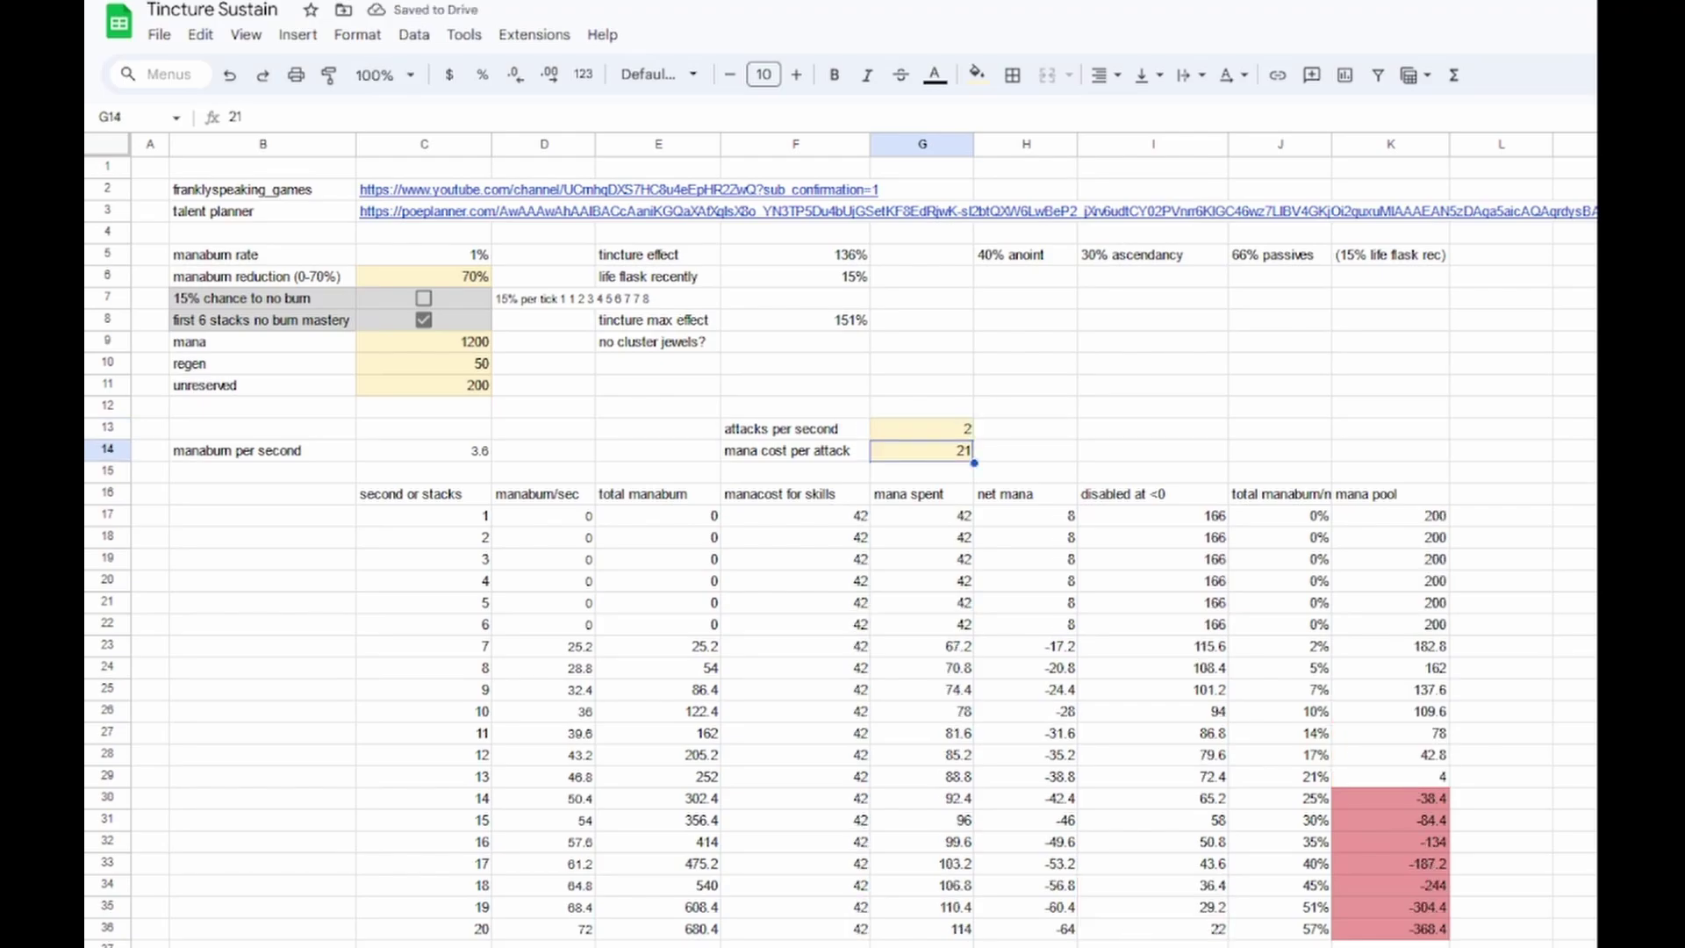
pyautogui.click(424, 320)
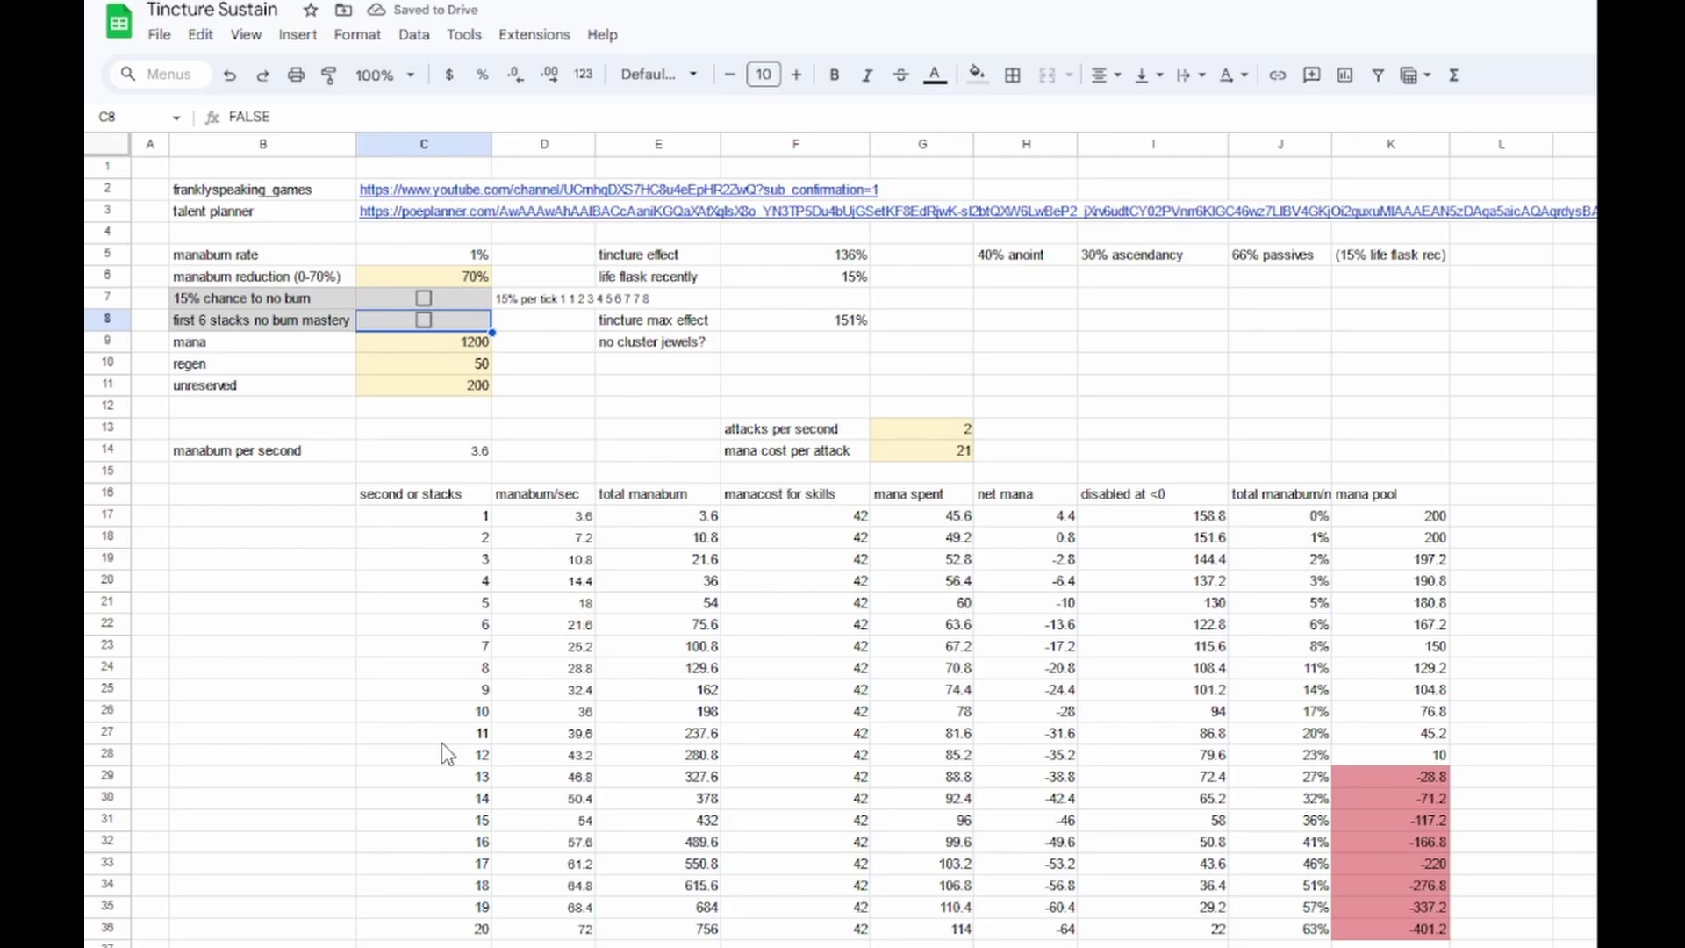